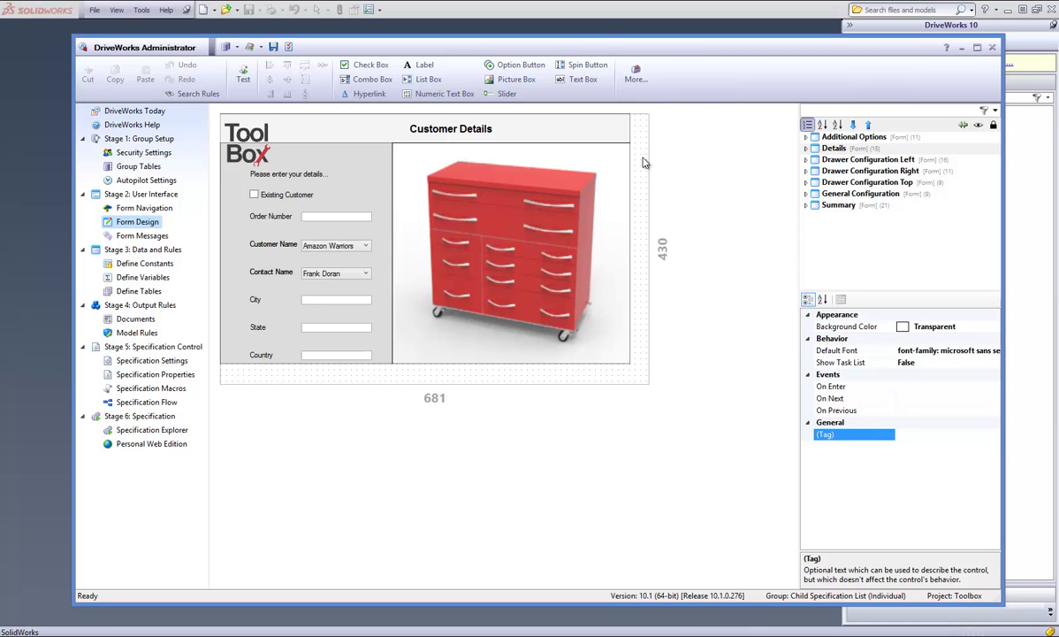
Add a Child Specification List control from More... and name it ChildSpec
click(636, 79)
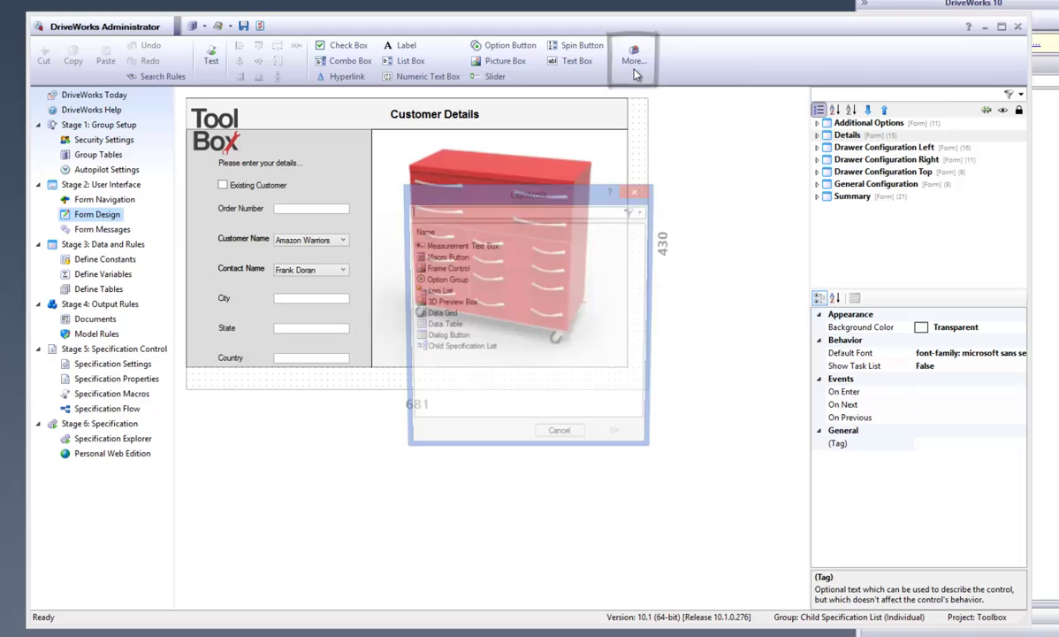
click(490, 351)
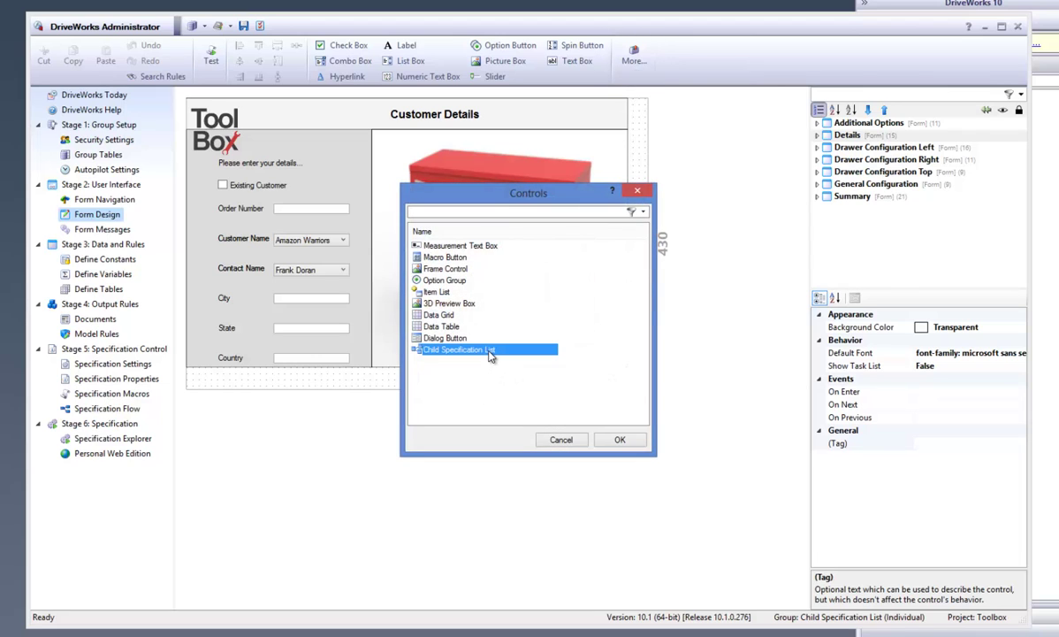
click(607, 437)
text(ChildSpec)
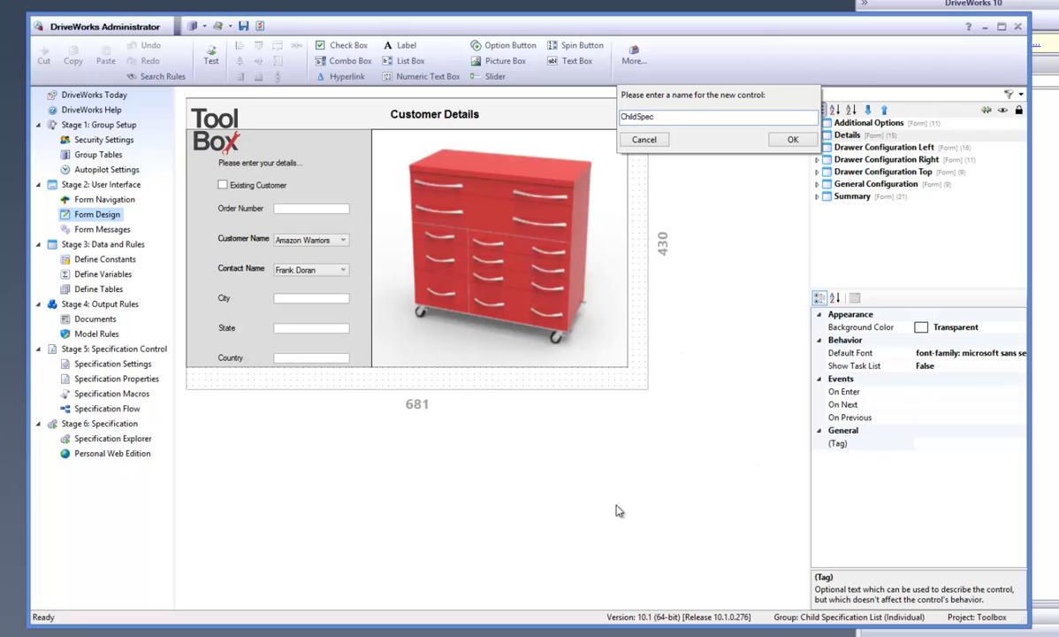
Create the ChildSpec list below the customer details, widened across the form and made shorter
click(790, 141)
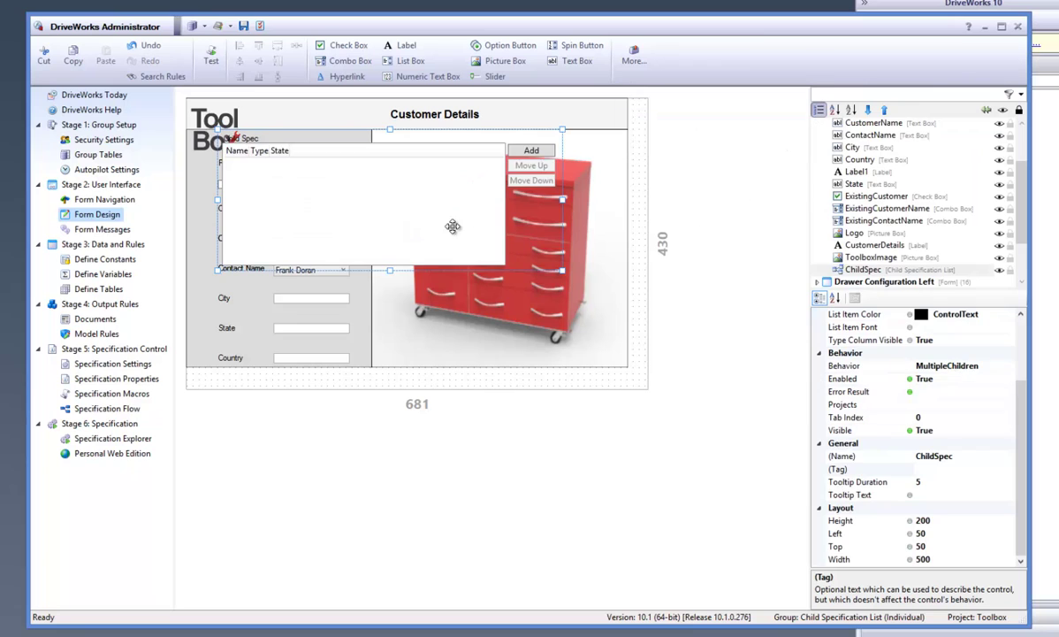
drag(425, 221, 418, 469)
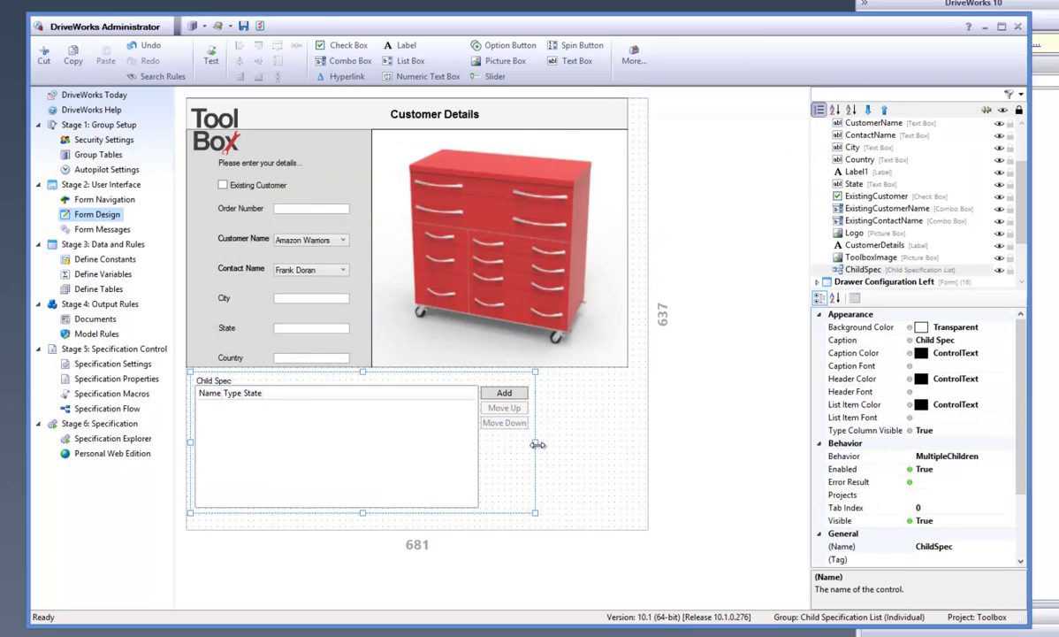
drag(536, 440, 631, 444)
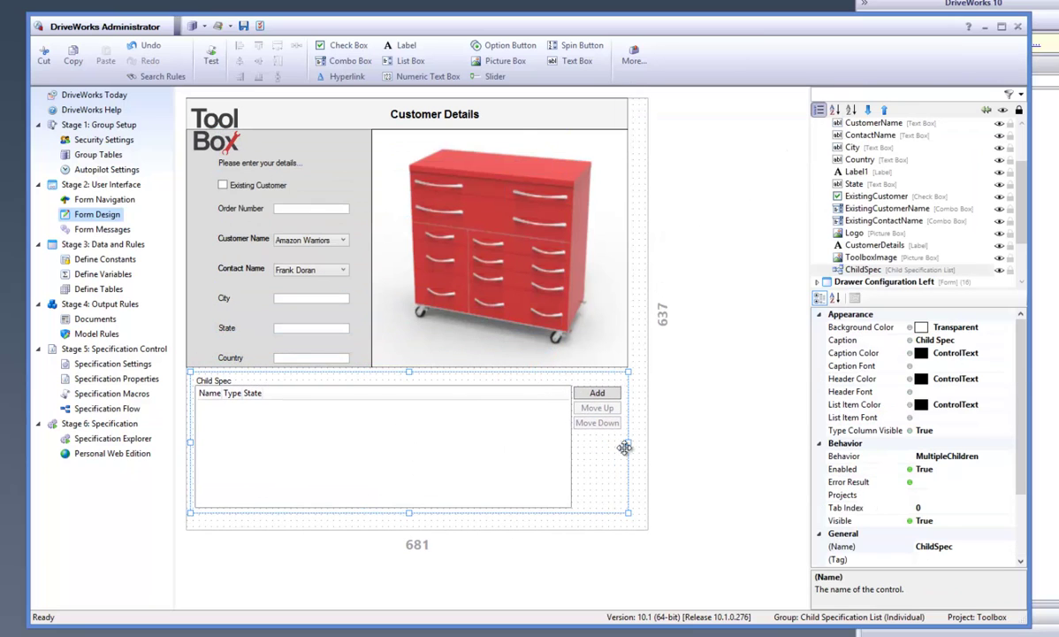
drag(408, 512, 408, 488)
click(431, 510)
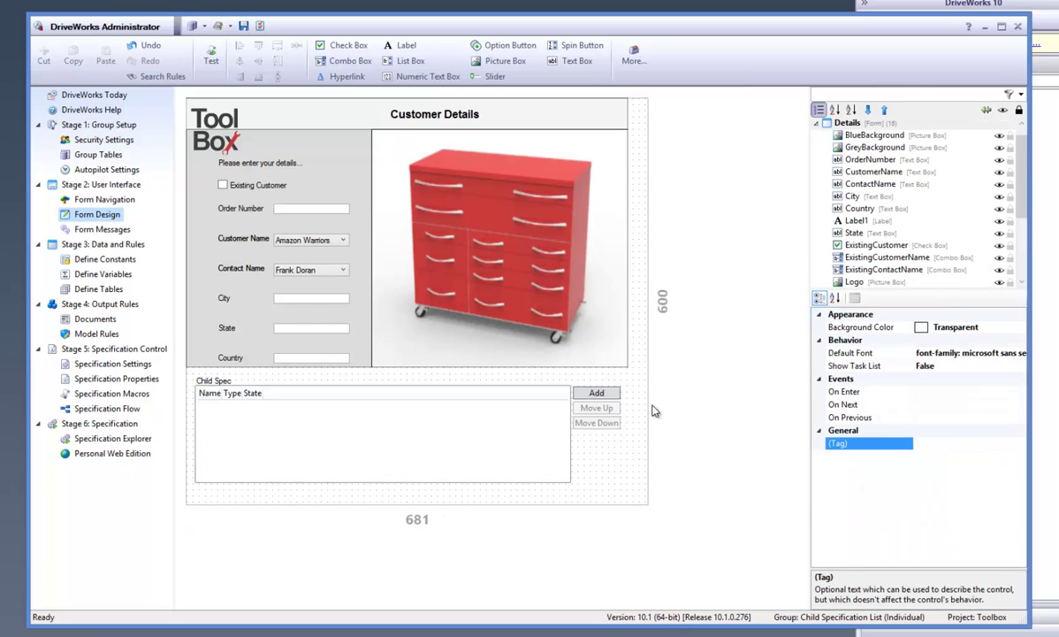
Open the child specifications editor from the ChildSpec list's Projects property
click(493, 421)
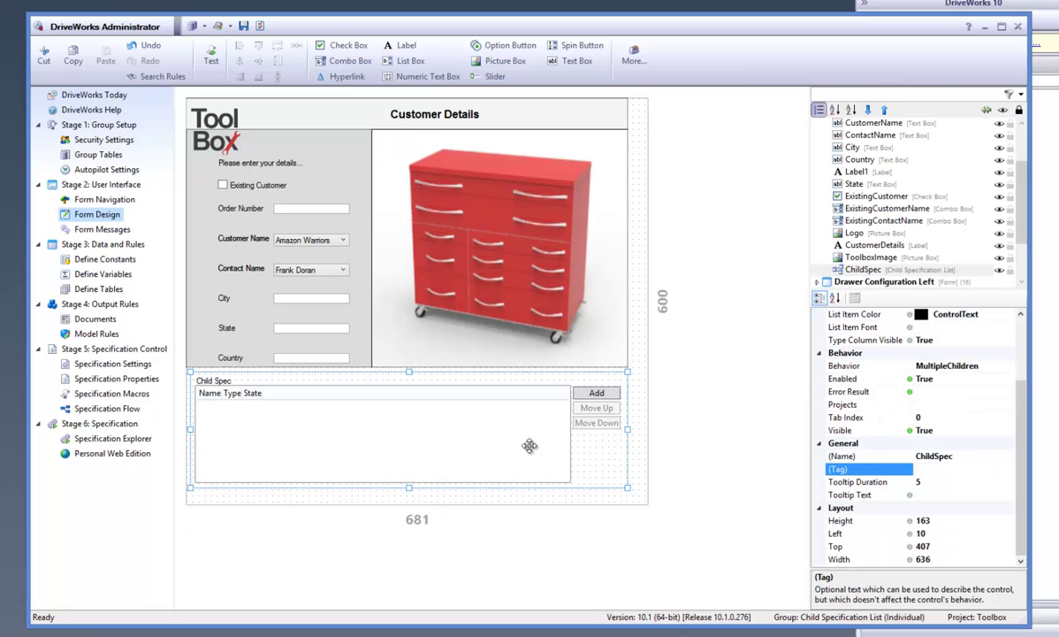
click(978, 406)
click(1009, 406)
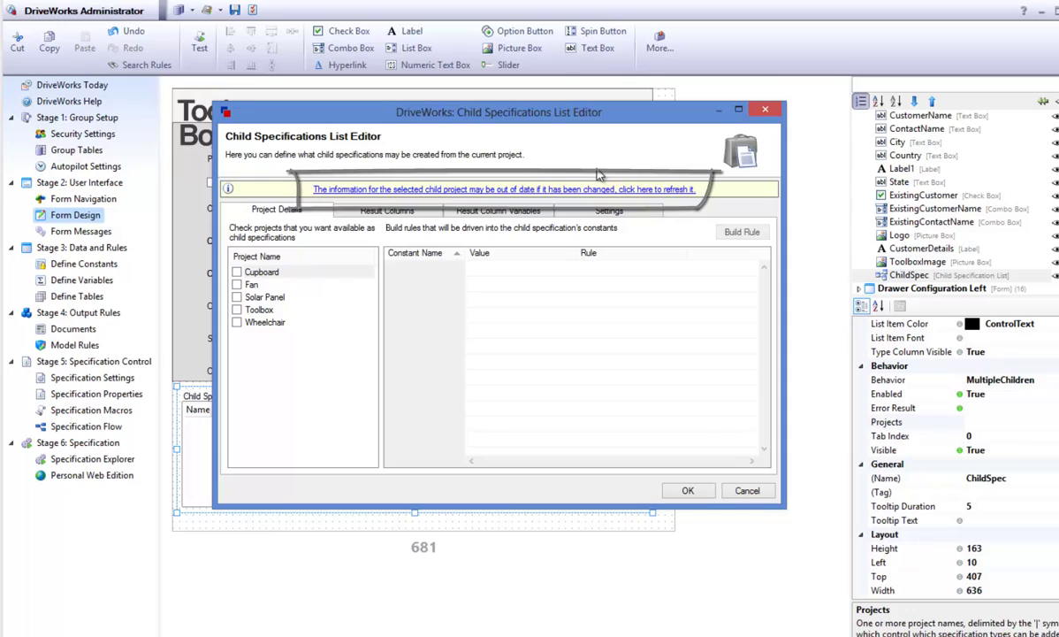
Refresh the out-of-date project information and tick Cupboard and Fan as child projects
click(593, 190)
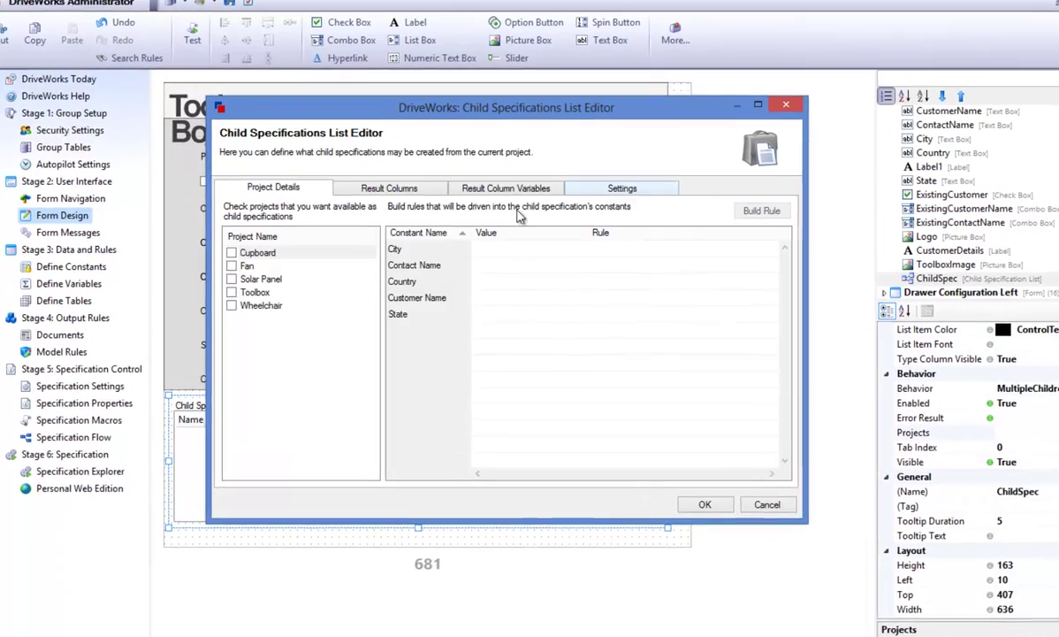
click(251, 266)
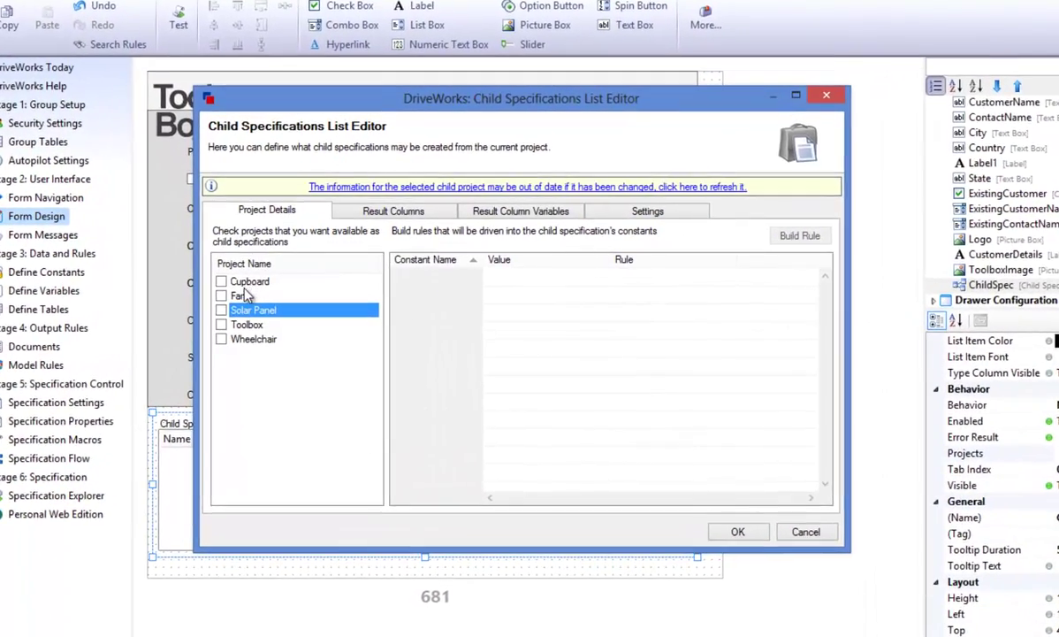
click(376, 186)
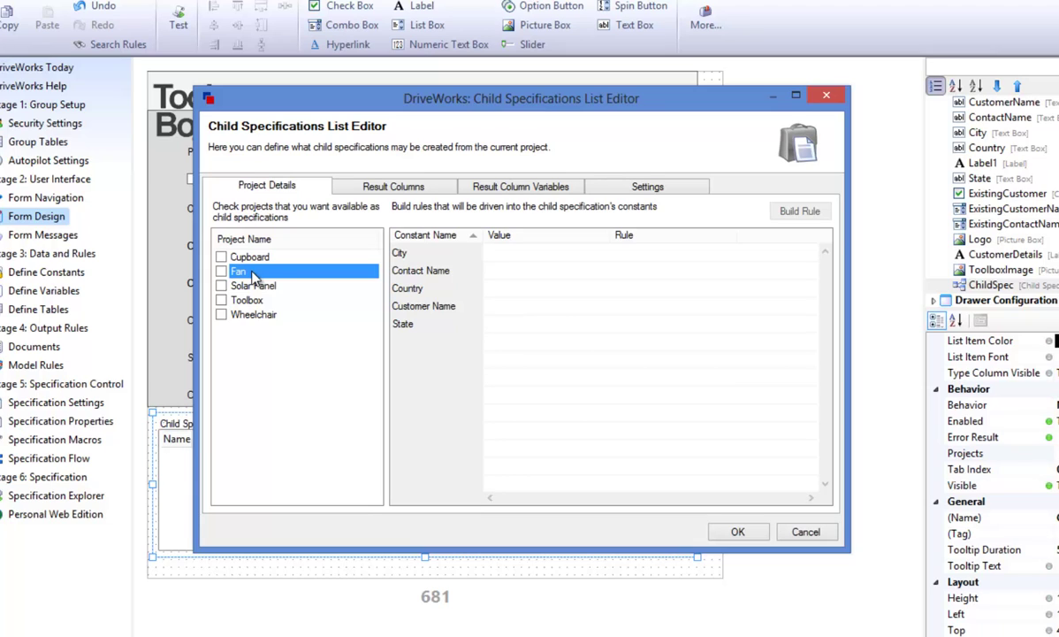
click(221, 256)
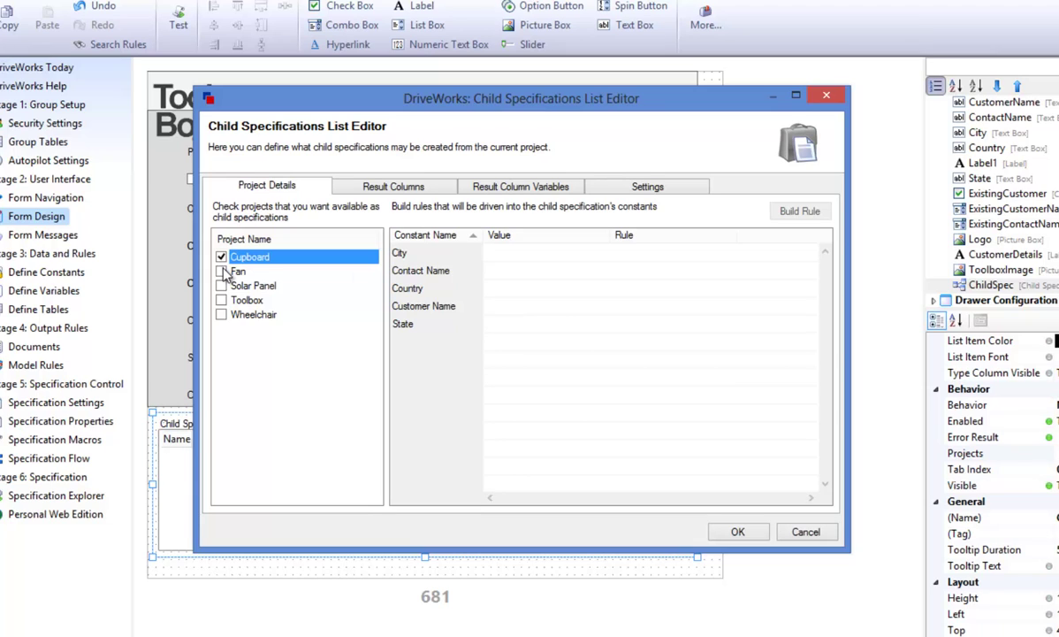
click(222, 272)
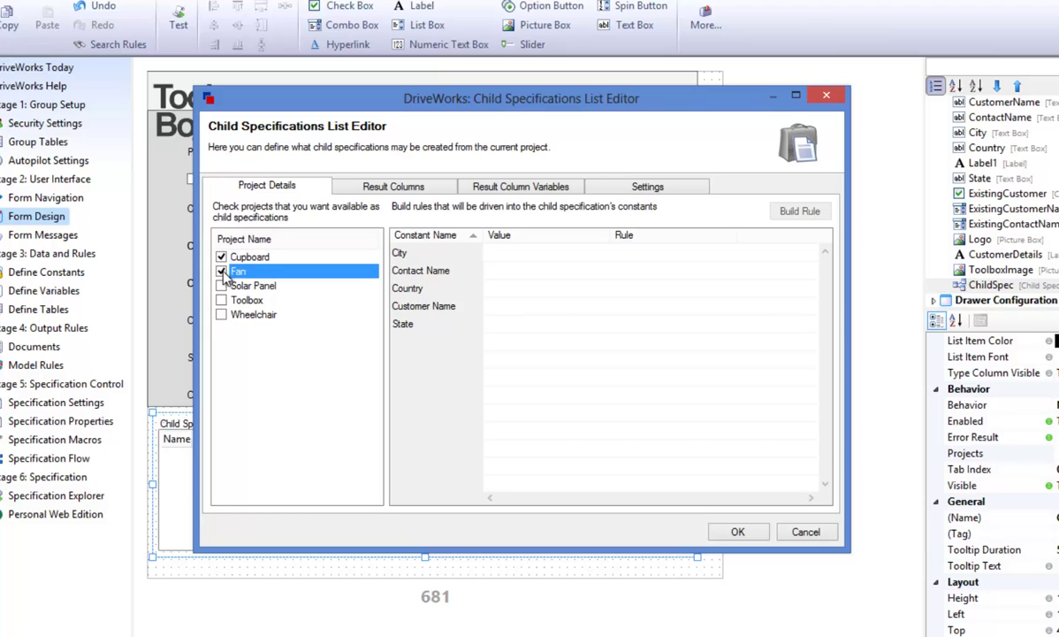
Open the rule builder for Cupboard's City constant
click(251, 257)
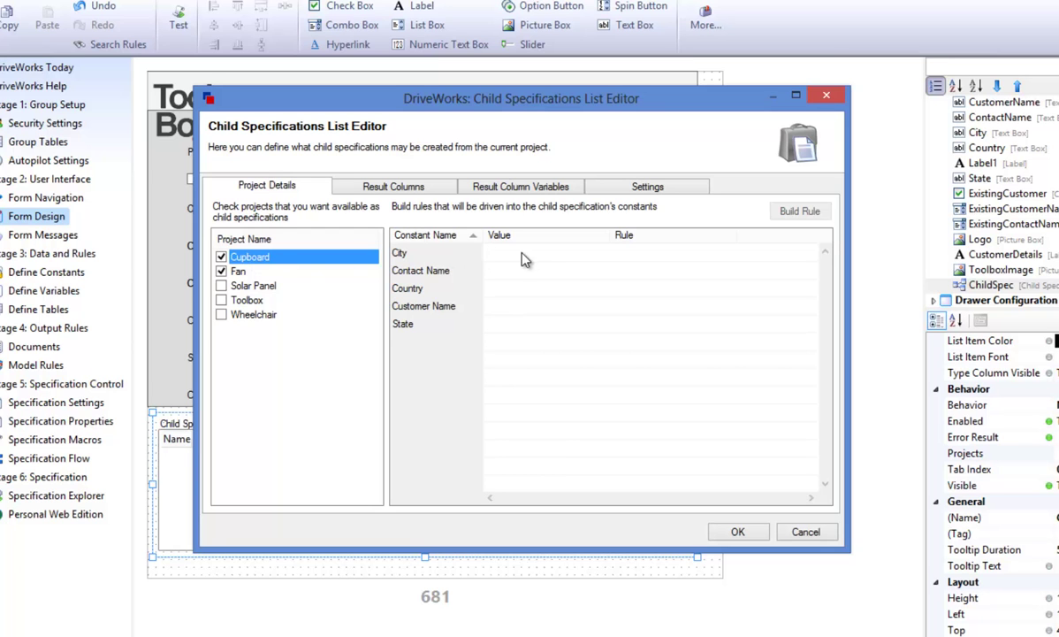
click(561, 255)
click(800, 211)
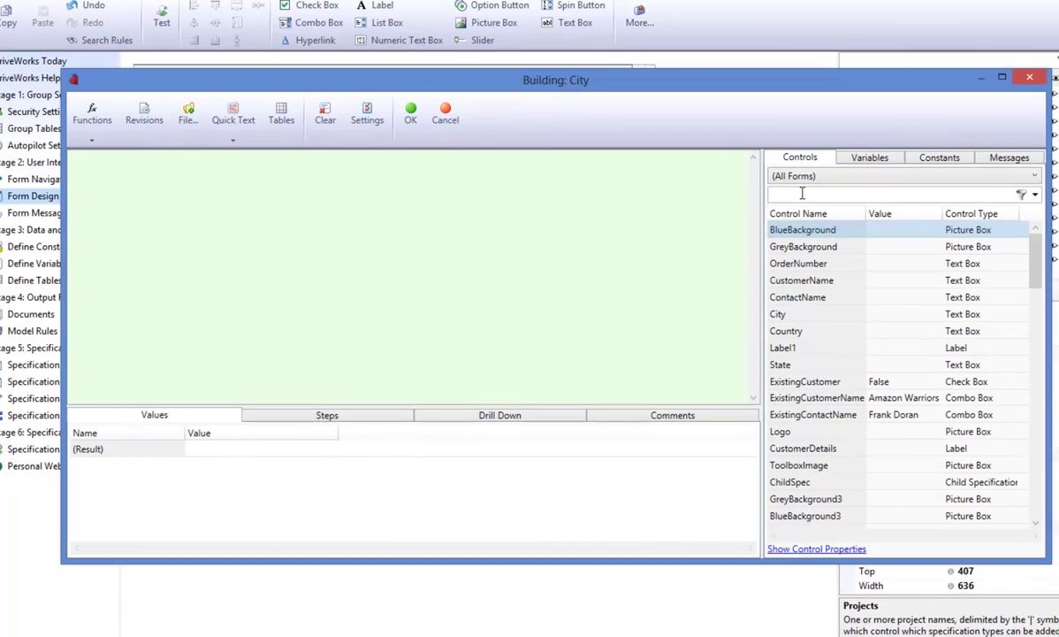
Set Cupboard's City and Contact Name rules to the City and ContactName form controls
click(802, 193)
text(city)
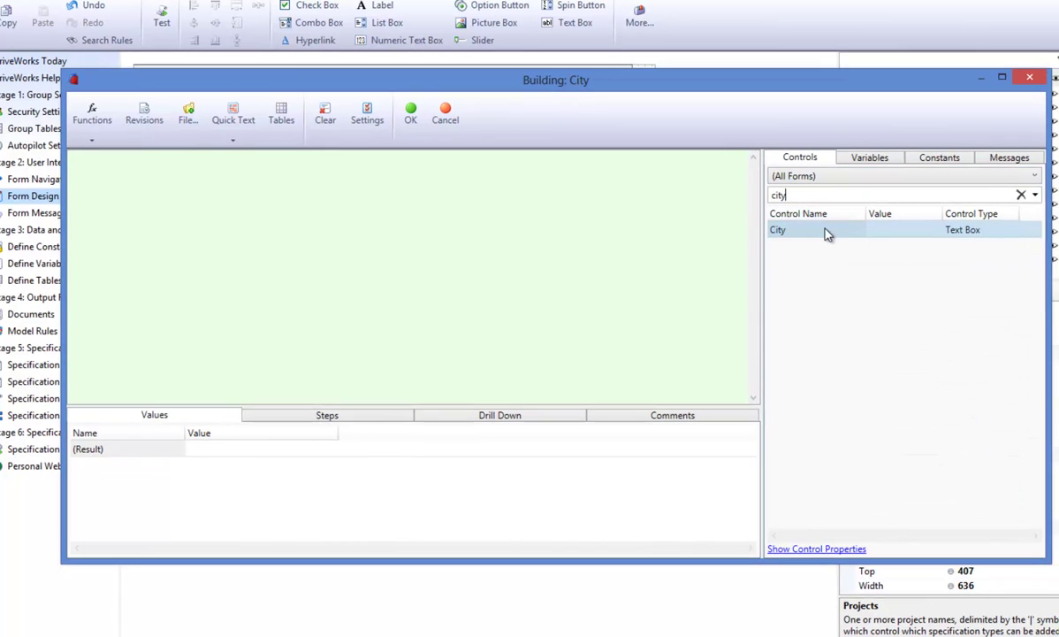
double_click(825, 230)
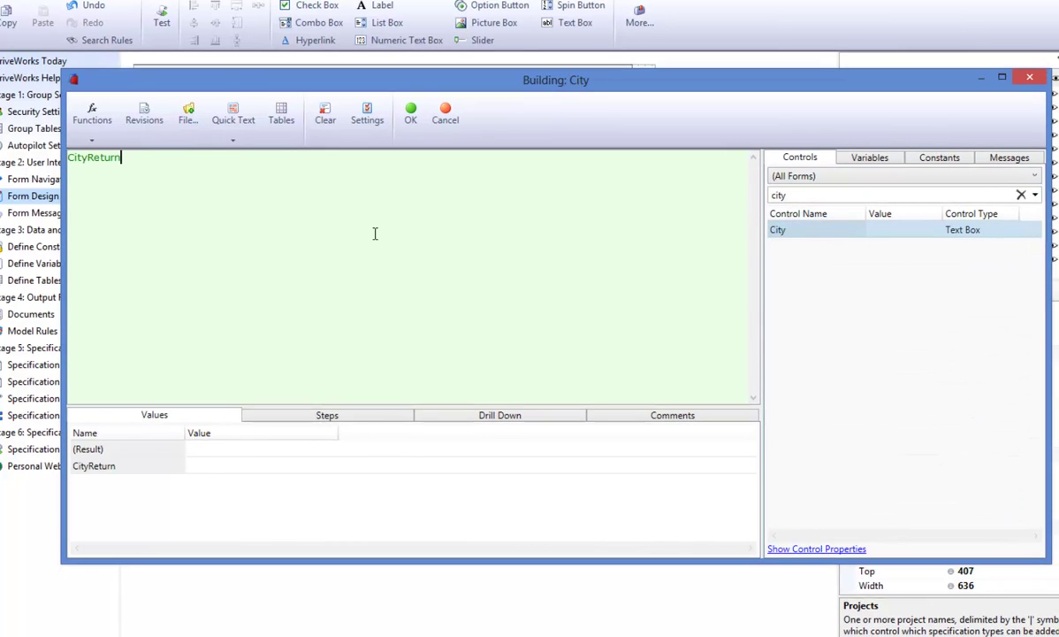
click(411, 118)
double_click(549, 246)
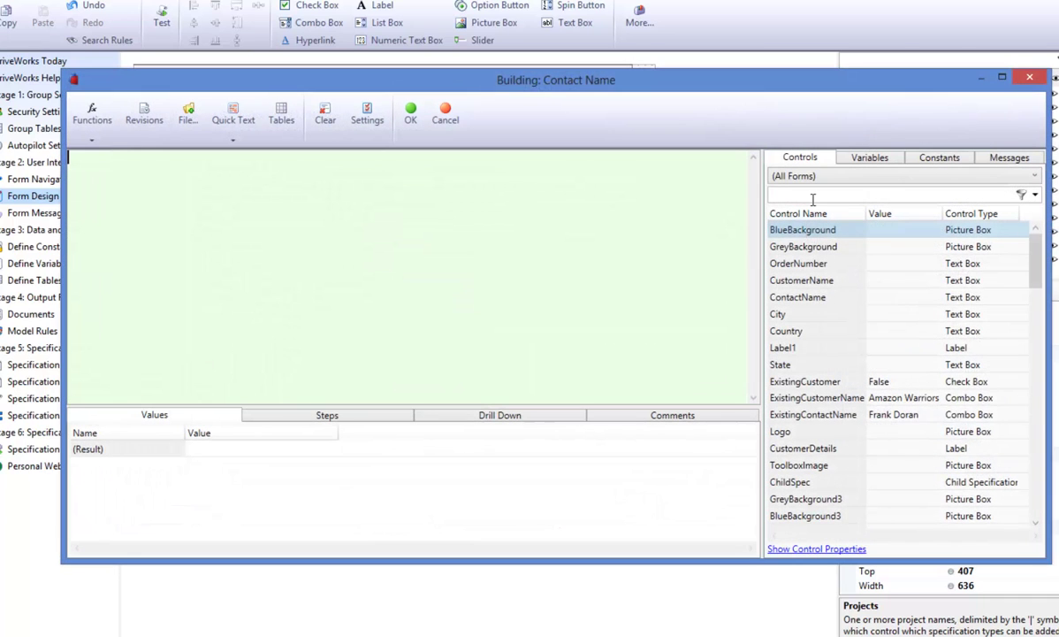
click(813, 196)
text(contact)
double_click(778, 230)
click(411, 118)
Set Cupboard's Country and State rules to the Country and State form controls
double_click(475, 264)
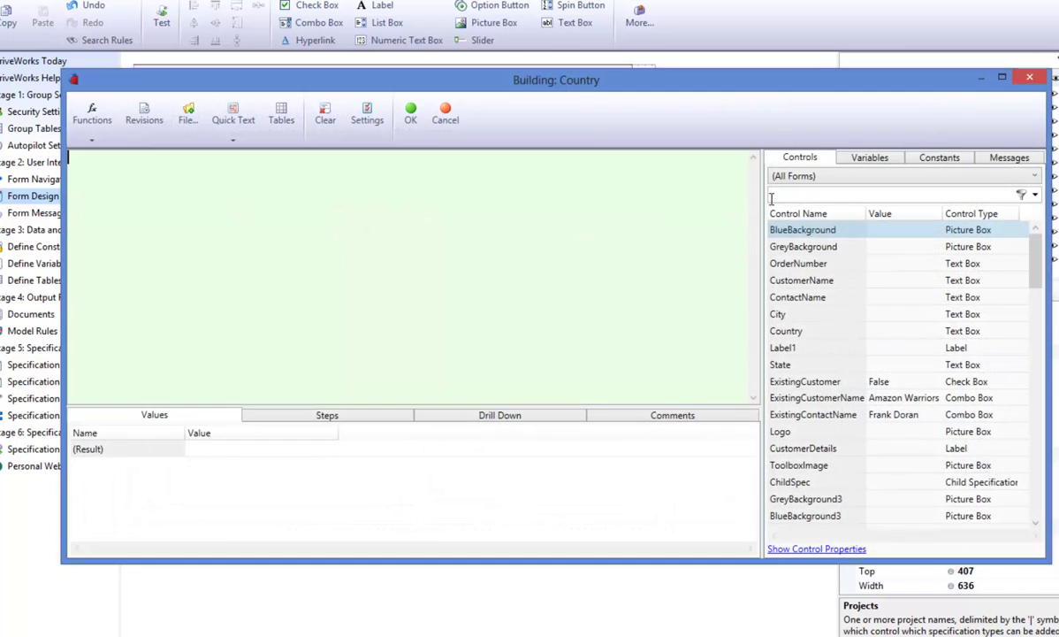
click(783, 196)
text(country)
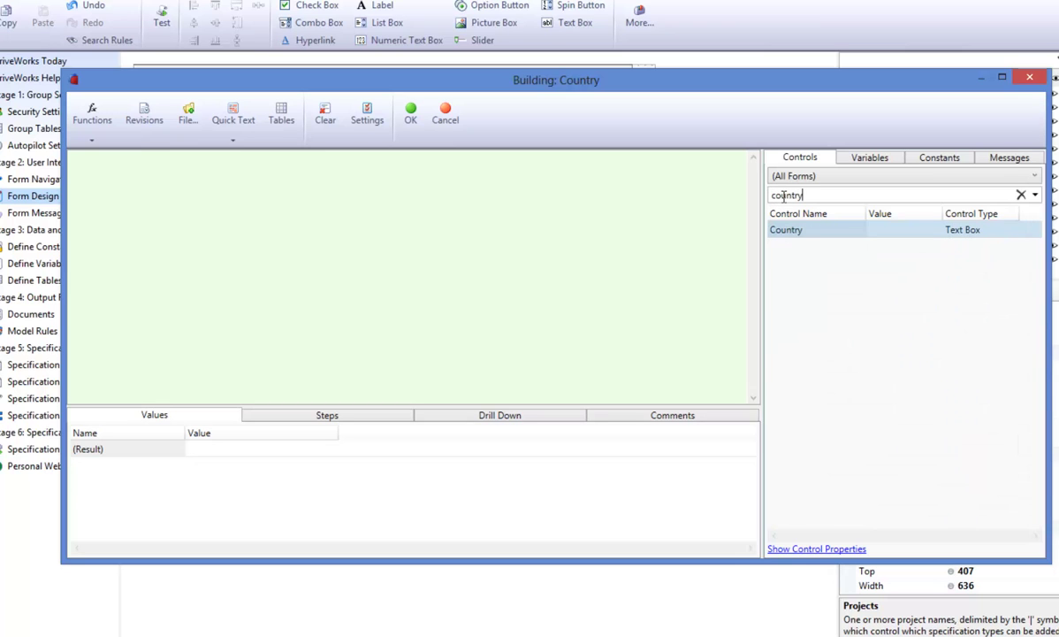
double_click(786, 230)
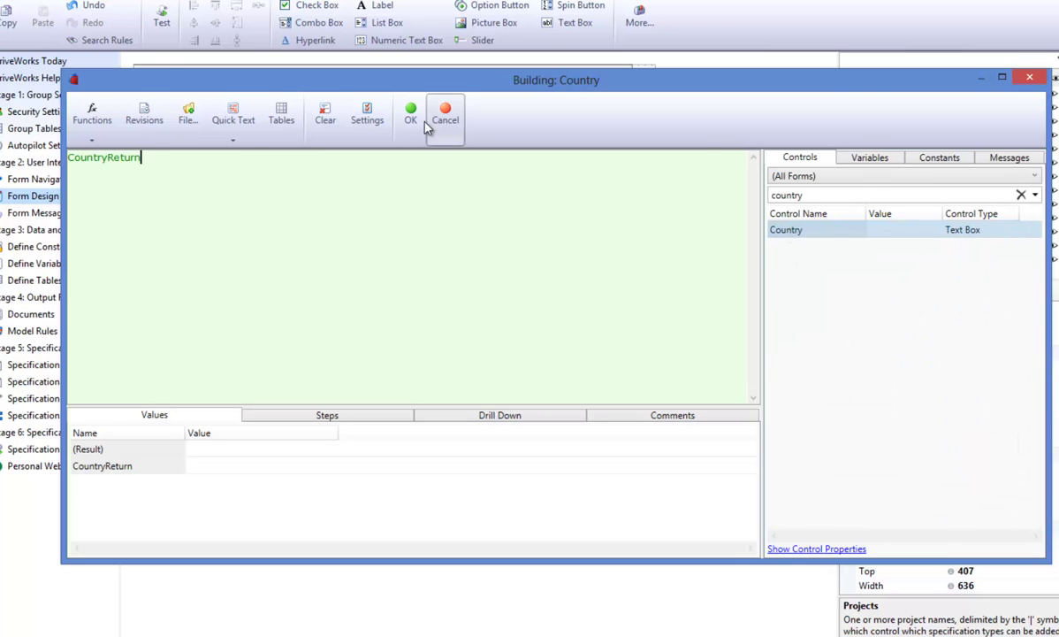
click(414, 120)
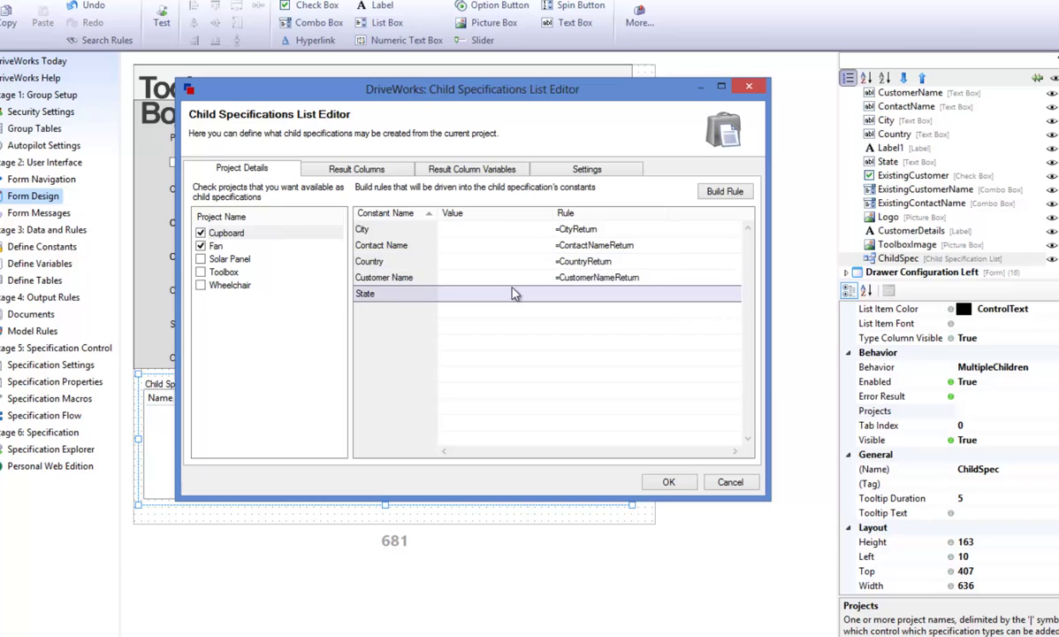
double_click(516, 293)
click(773, 196)
text(state)
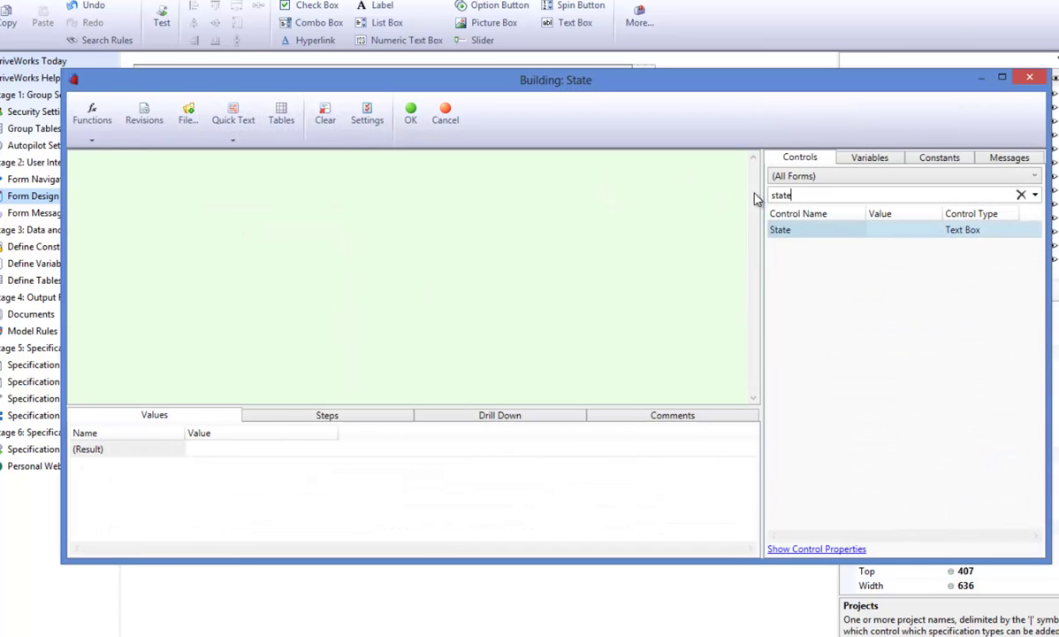
double_click(800, 230)
click(412, 119)
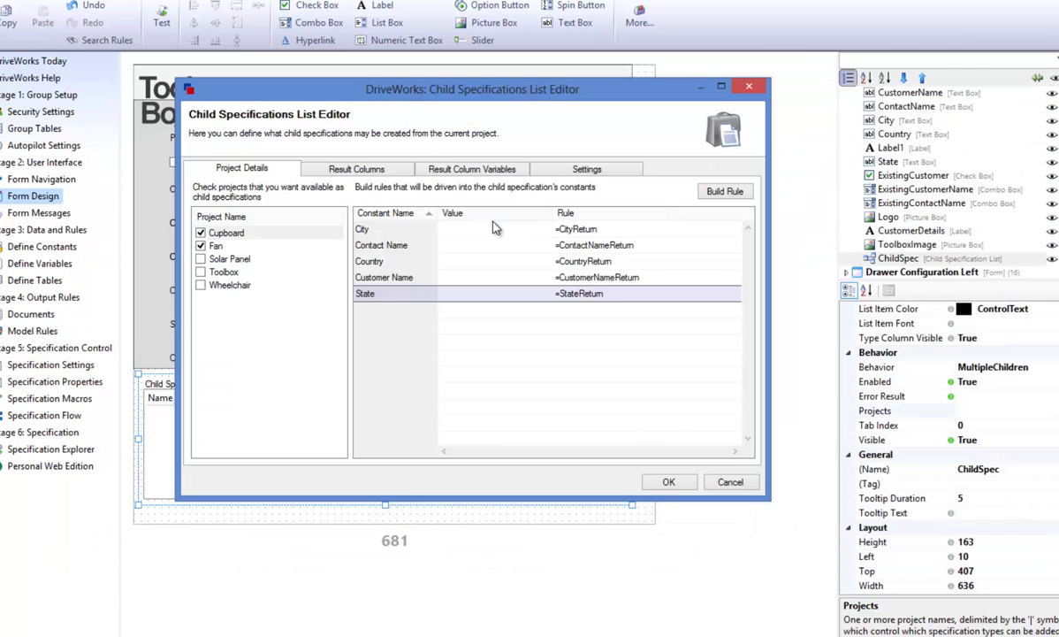
Set Fan's City and Contact Name rules to the City and ContactName controls
click(215, 245)
double_click(473, 229)
text(city)
double_click(792, 230)
click(411, 120)
double_click(433, 245)
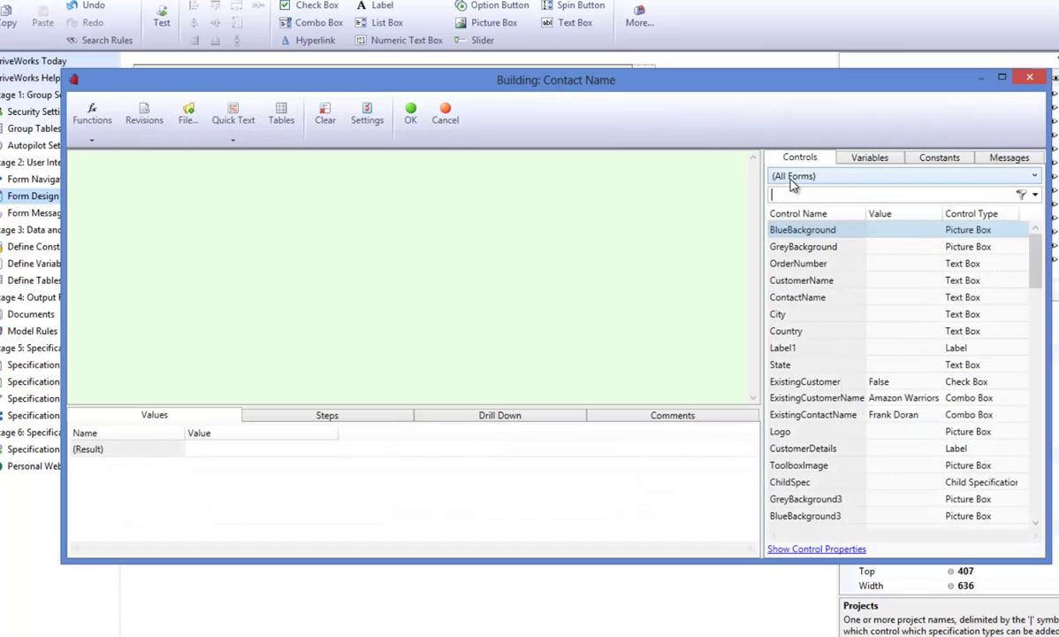
text(contact)
double_click(796, 229)
click(411, 119)
Set Fan's Country and Customer Name rules to the Country and CustomerName controls
double_click(433, 261)
text(country)
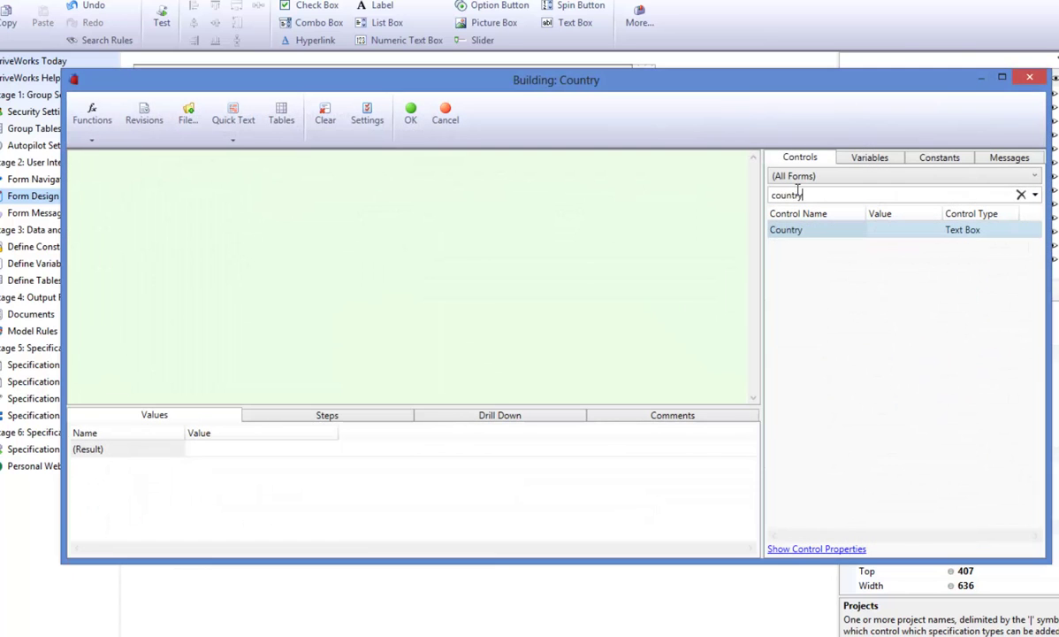
double_click(800, 231)
click(412, 120)
double_click(513, 276)
click(787, 193)
text(customer)
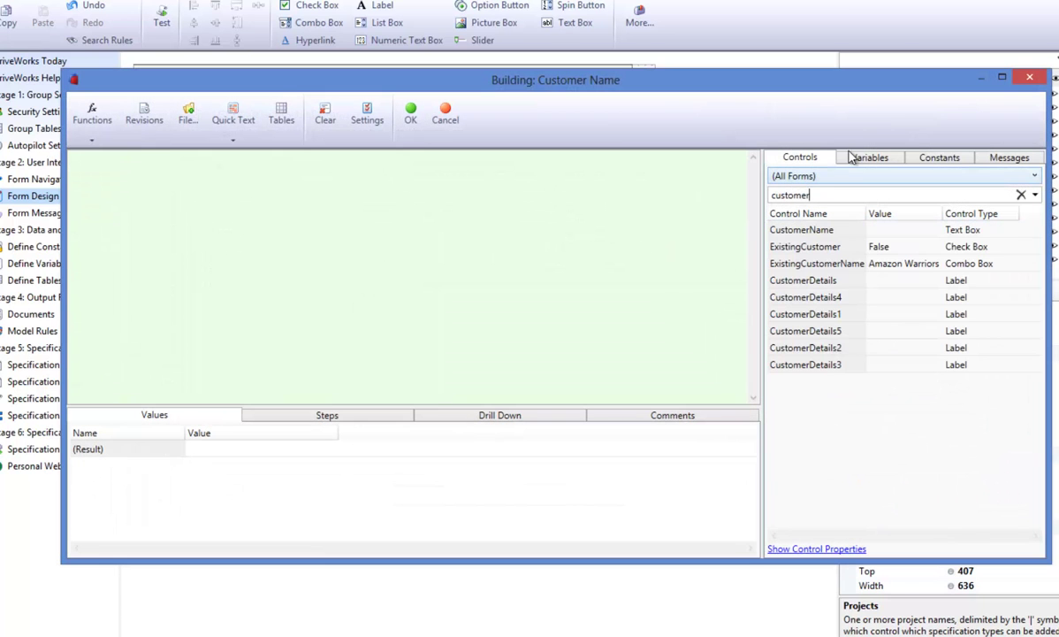
double_click(780, 228)
click(412, 119)
Set Fan's State rule to the State form control
double_click(458, 295)
click(828, 194)
text(state)
double_click(823, 230)
click(411, 120)
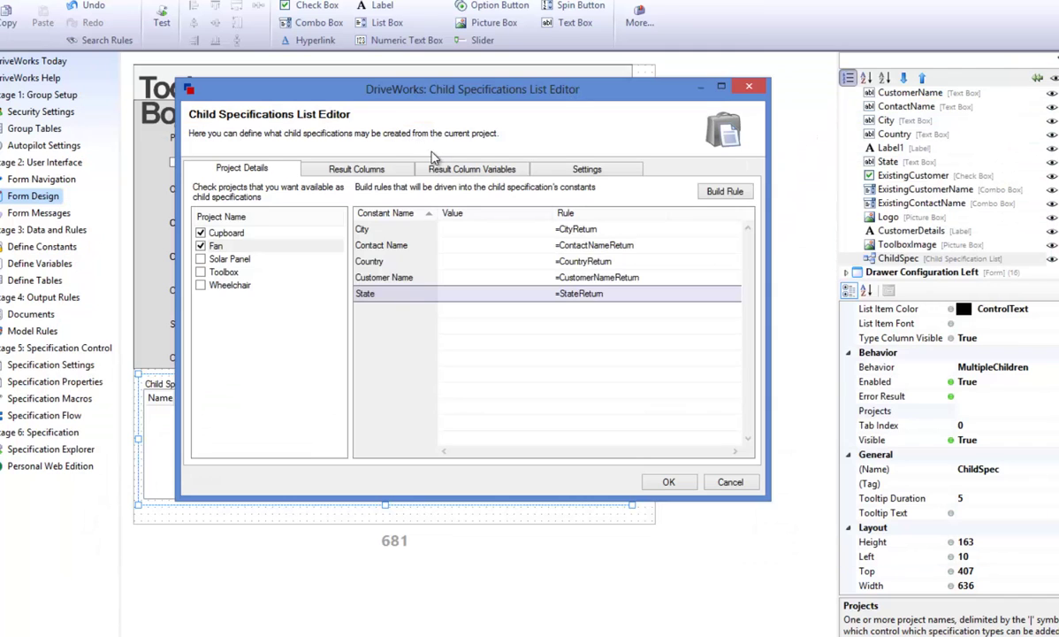
Add Blade quantity and Blade radius as result columns
click(345, 167)
click(339, 204)
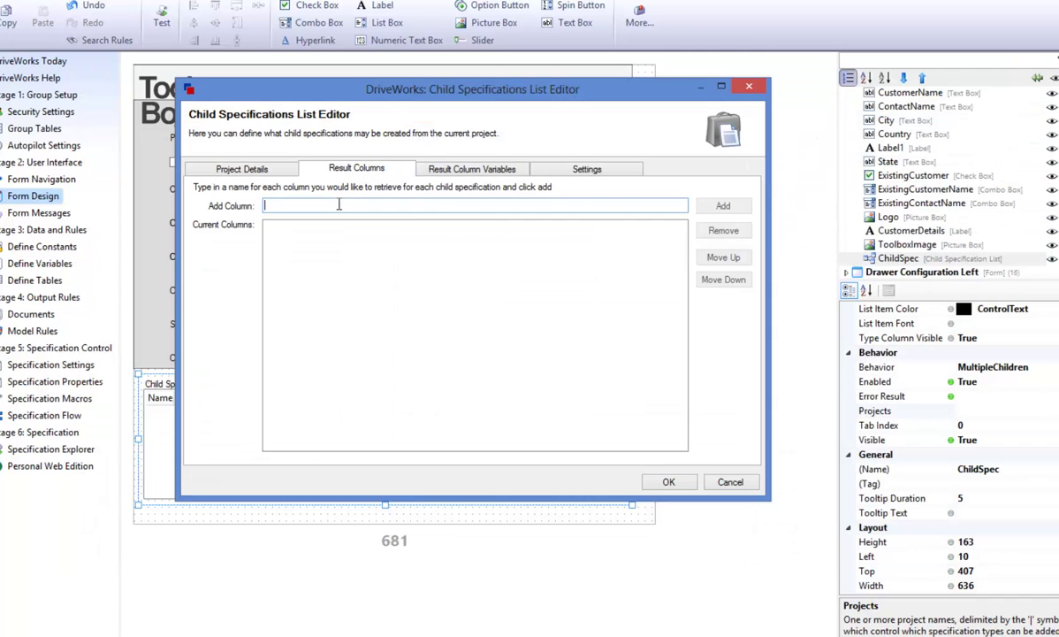
text(Blade )
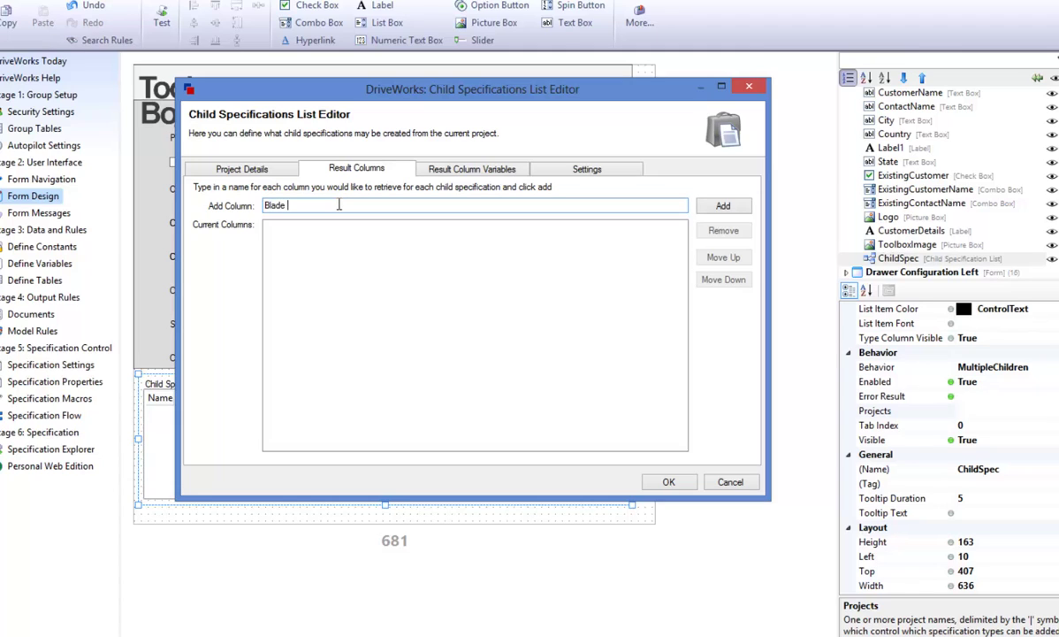
text(quantity)
click(718, 205)
text(Blade radius)
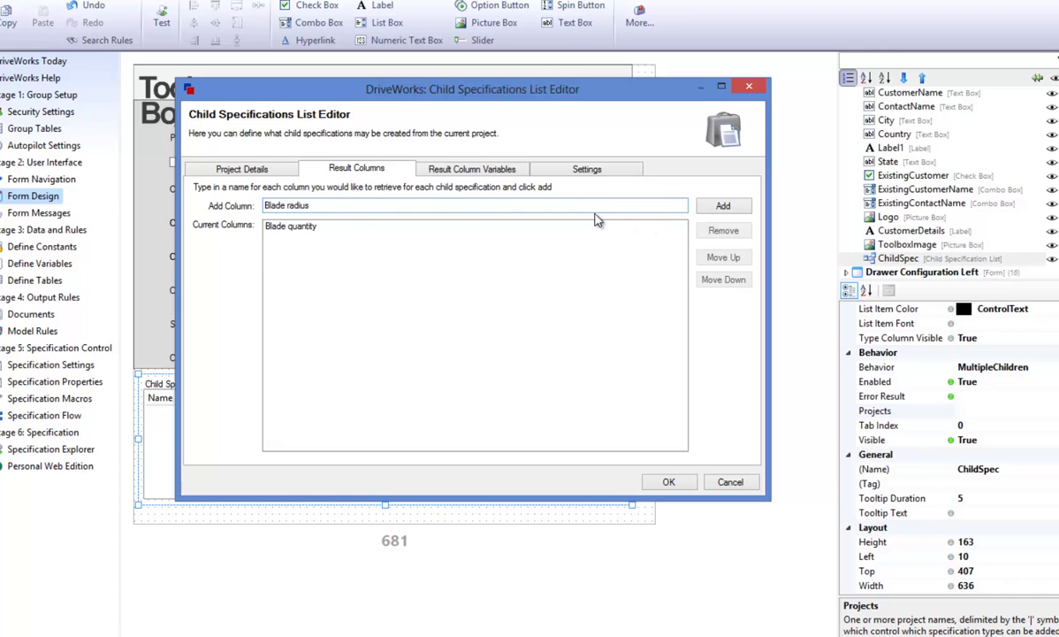
click(712, 205)
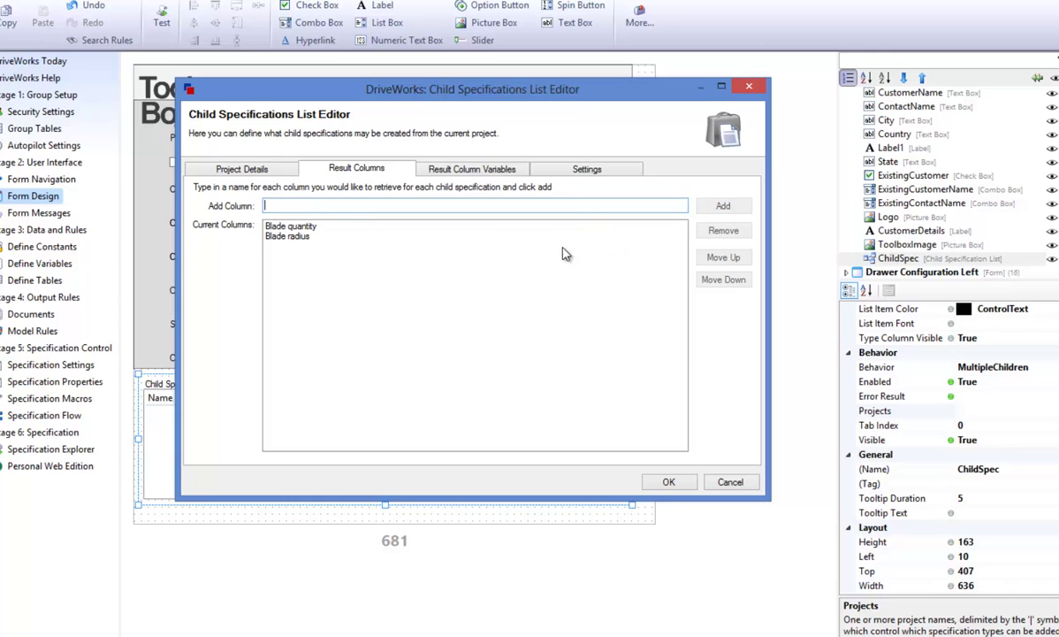
Add Depth, Height and Width as result columns
text(Depth)
key(Return)
text(He)
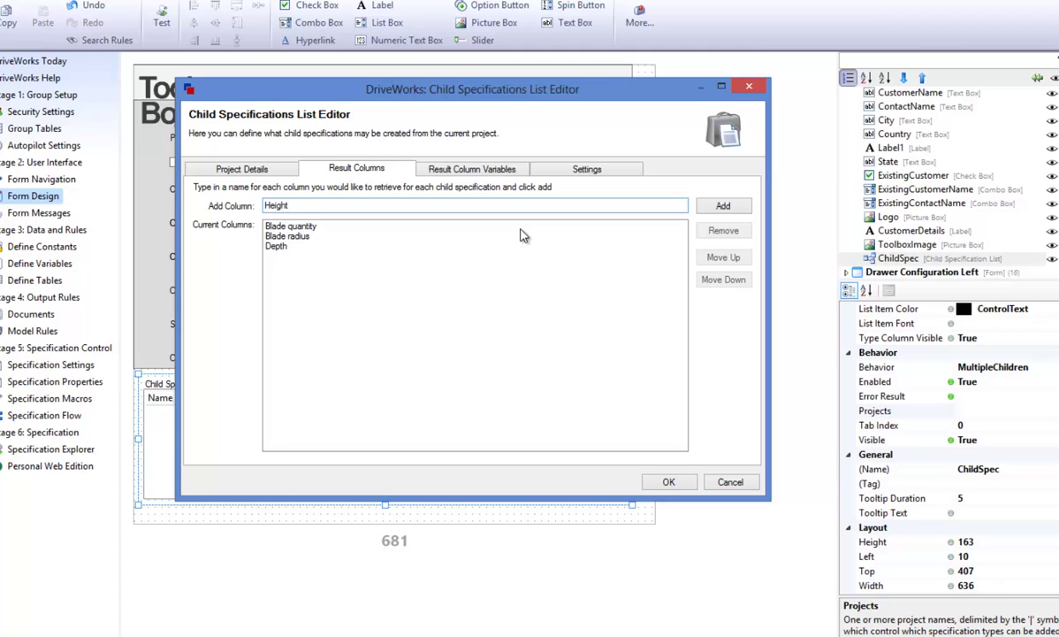
text(ight)
key(Return)
text(Width)
key(Return)
Map Cupboard's Depth and Height result columns to the Depth and Height variables
click(437, 168)
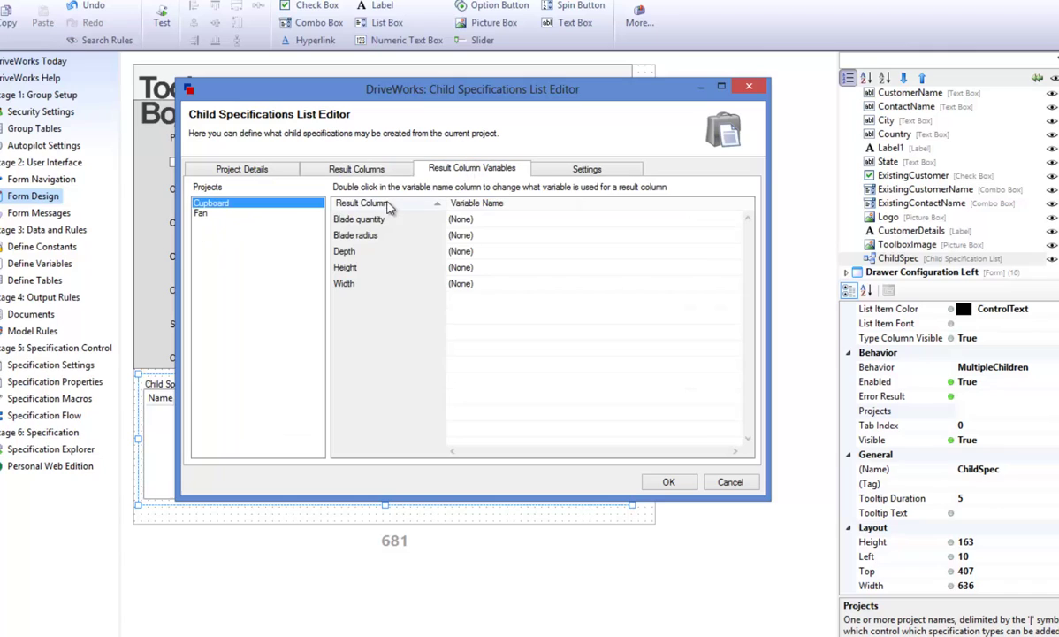
click(471, 218)
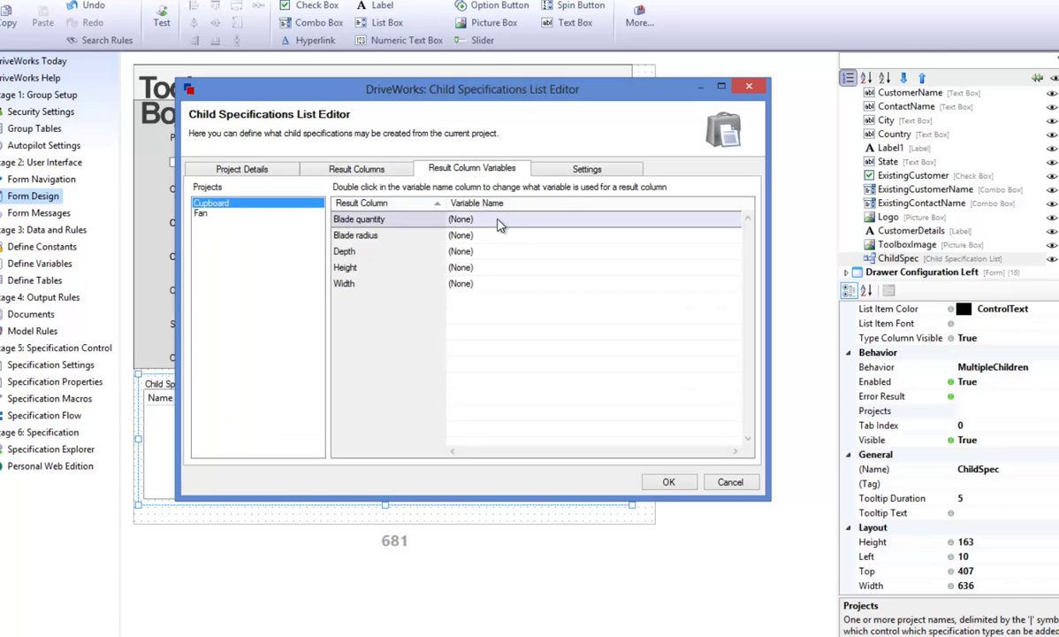
click(499, 235)
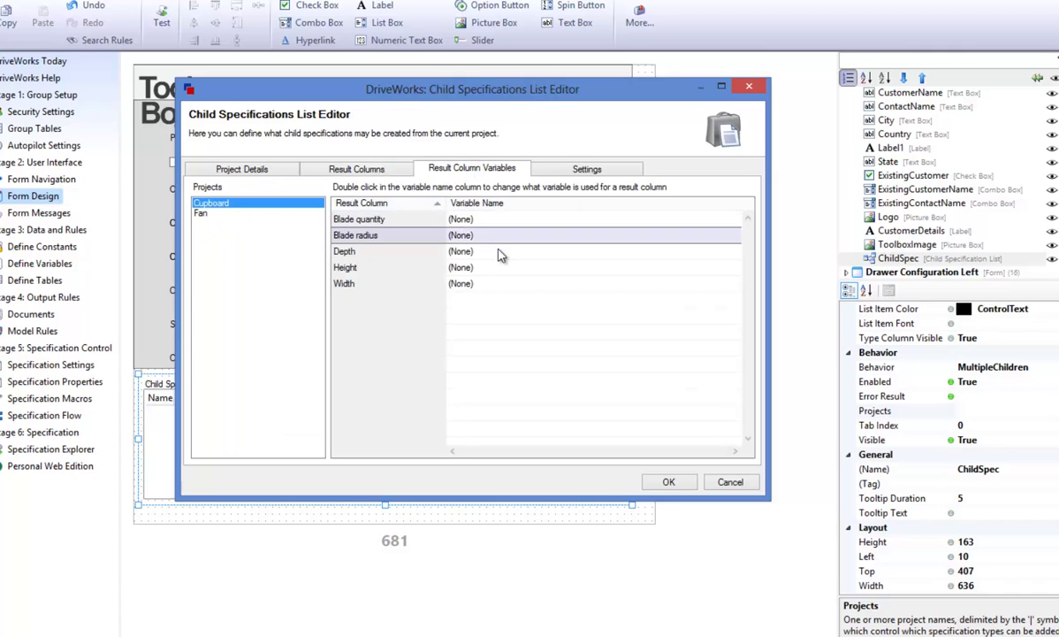
double_click(499, 252)
text(de)
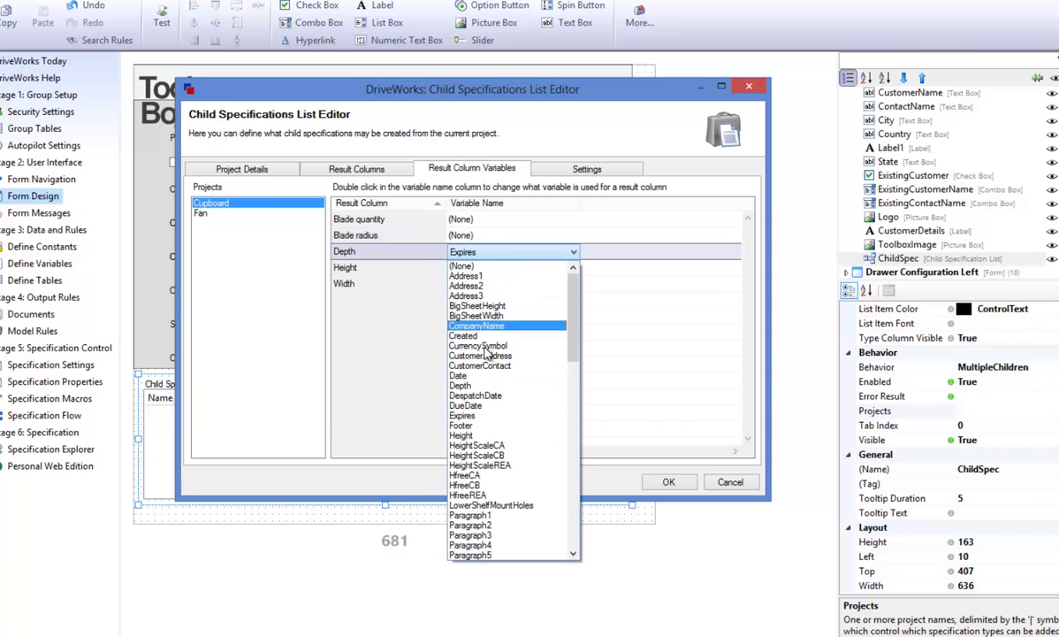
click(482, 389)
click(477, 267)
double_click(478, 267)
key(e)
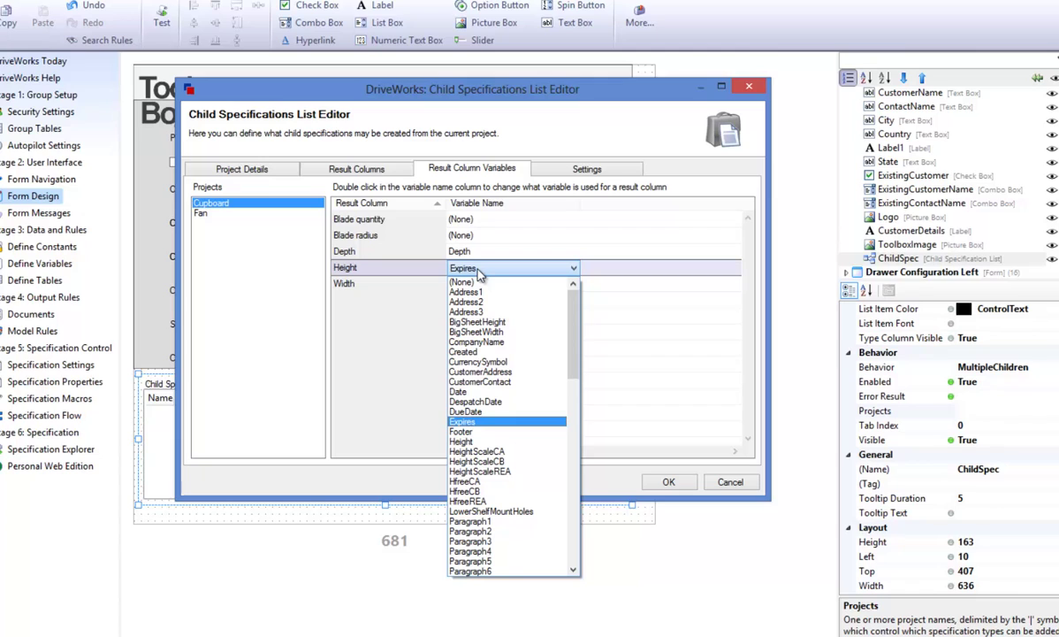
key(h)
Map Cupboard's Width result column to the Width variable
click(455, 441)
click(470, 285)
double_click(469, 292)
key(w)
click(451, 575)
Map Fan's Blade quantity and Blade radius to BladeQuantity and BladeRadius, then accept the editor
click(223, 211)
double_click(479, 220)
key(b)
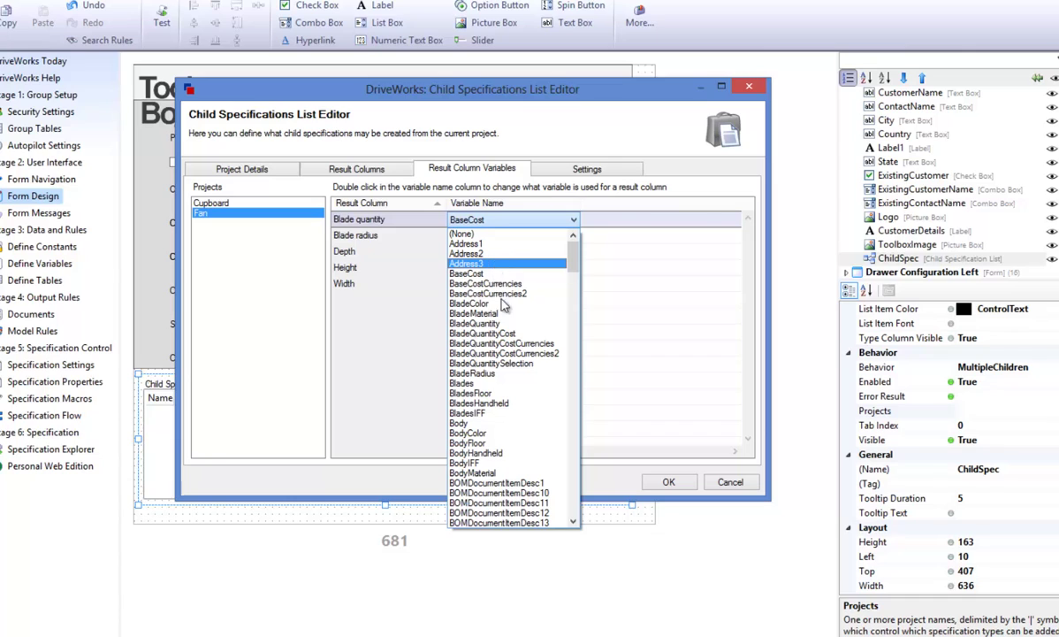
click(474, 323)
double_click(485, 236)
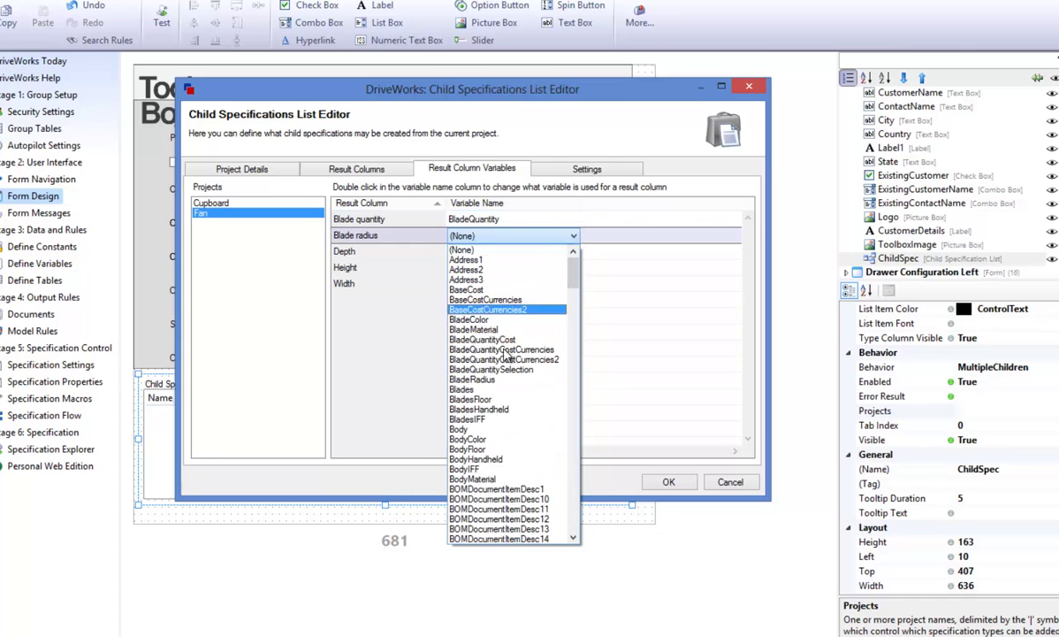
click(482, 380)
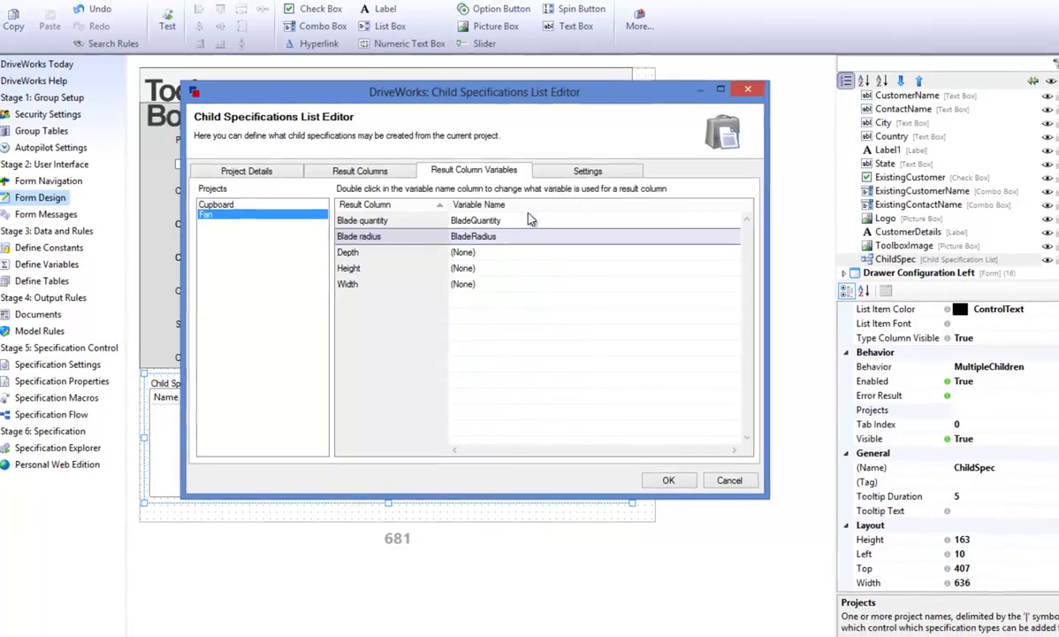
click(587, 169)
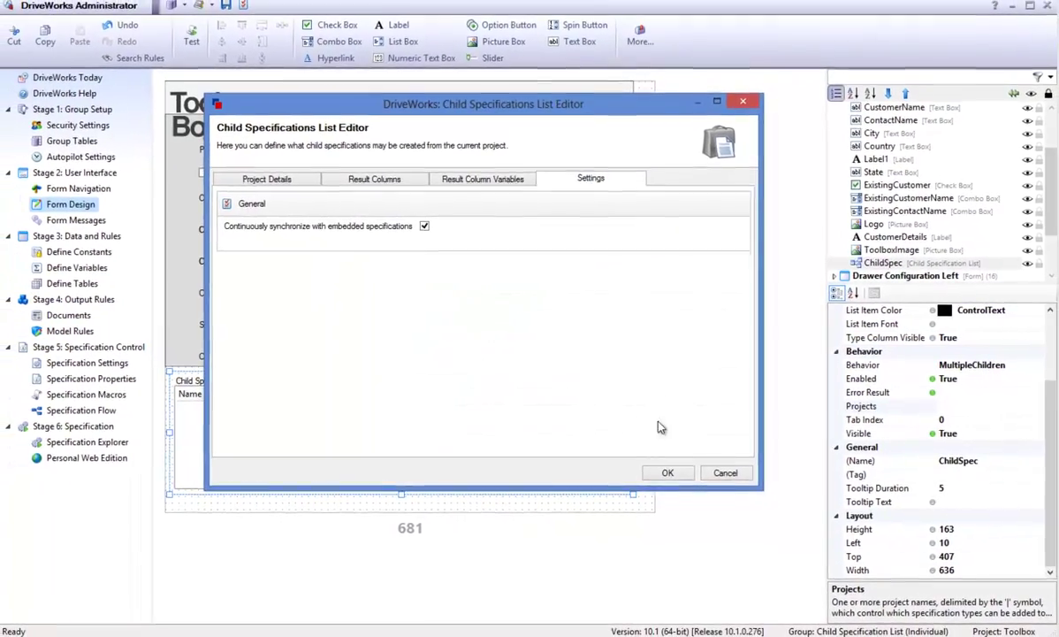
click(667, 474)
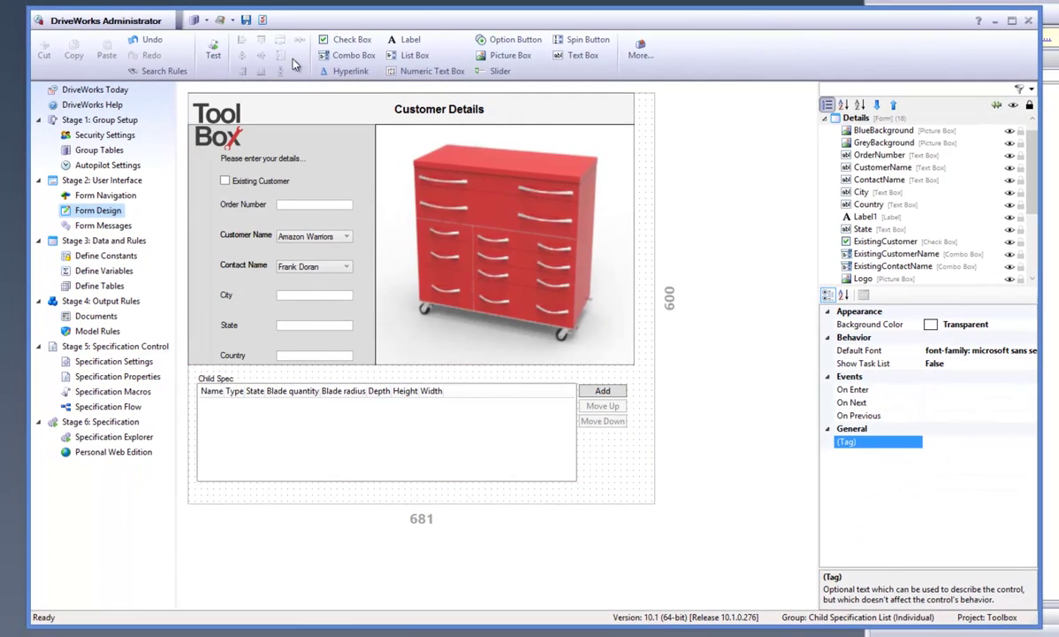
Shorten the ChildSpec list's height on the Details form
click(244, 18)
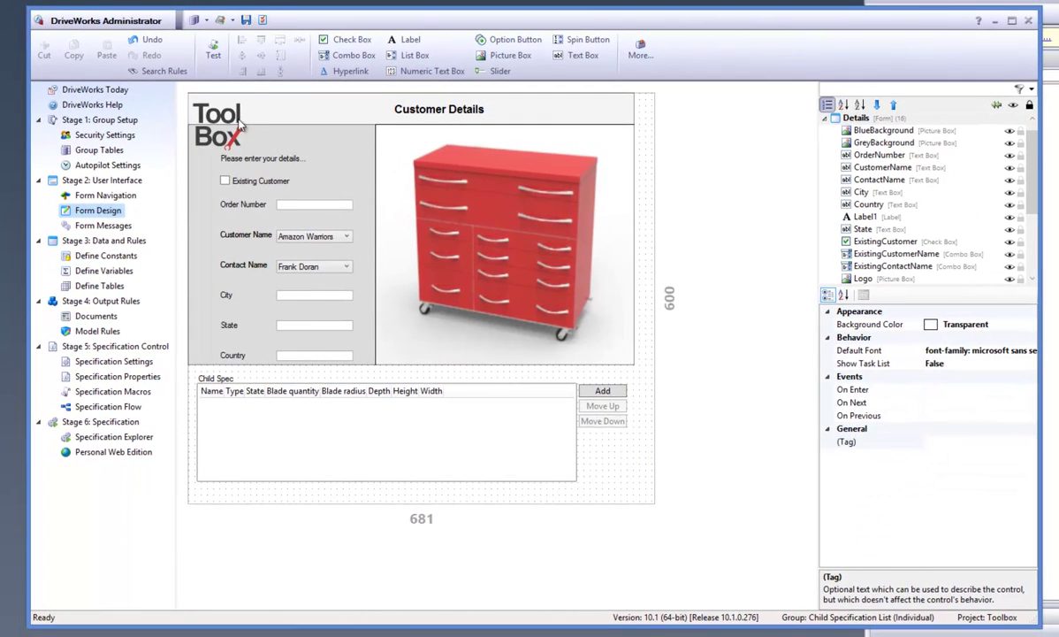
click(319, 420)
drag(413, 487, 413, 447)
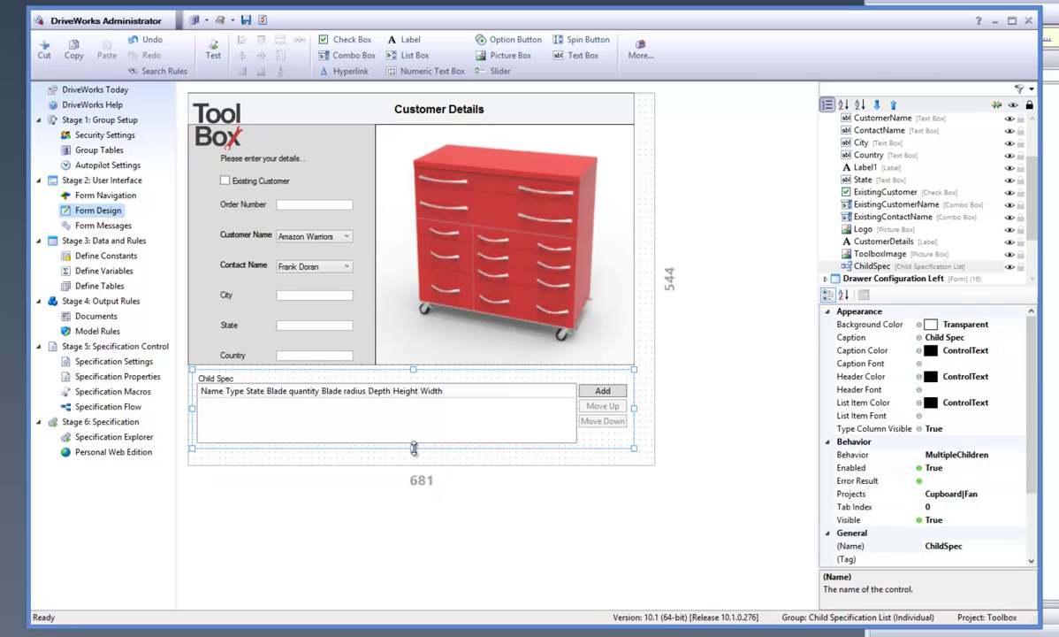
click(379, 435)
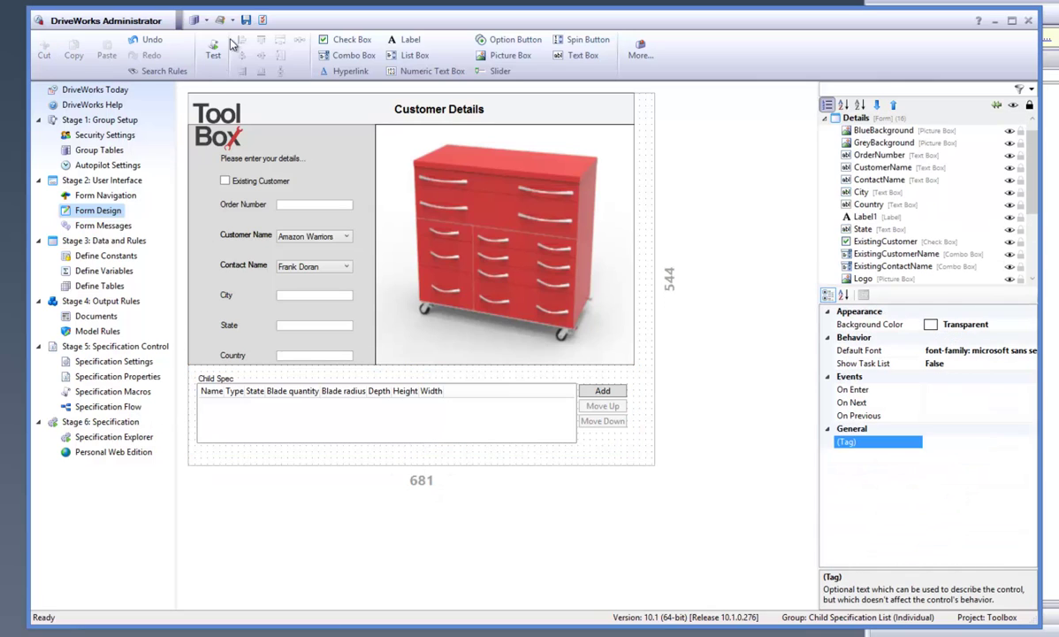
Create a new specification from the Toolbox project in Specification Explorer
click(137, 437)
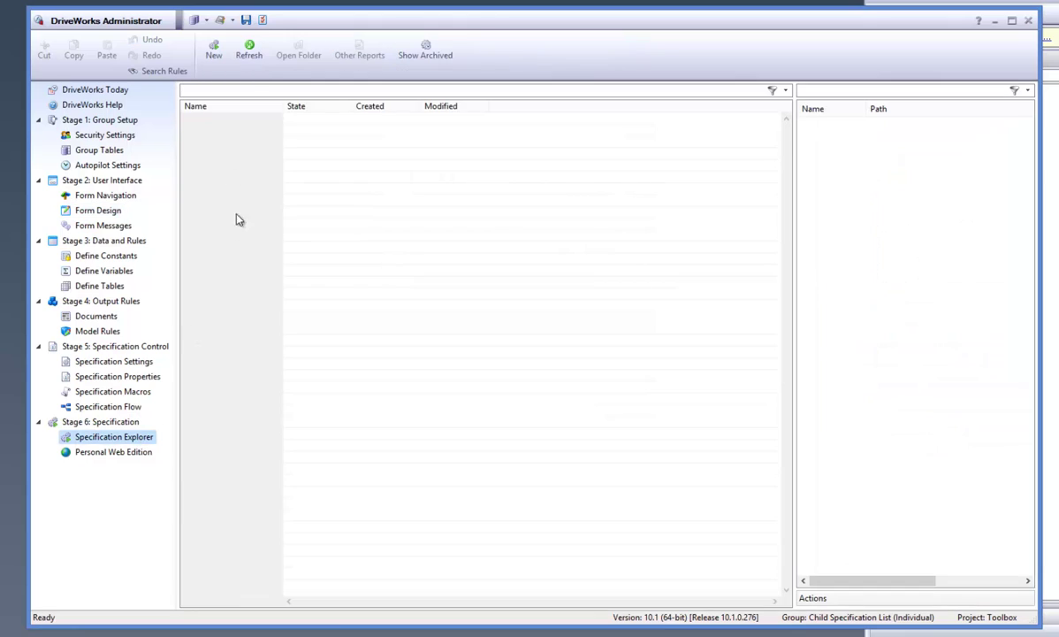
click(213, 50)
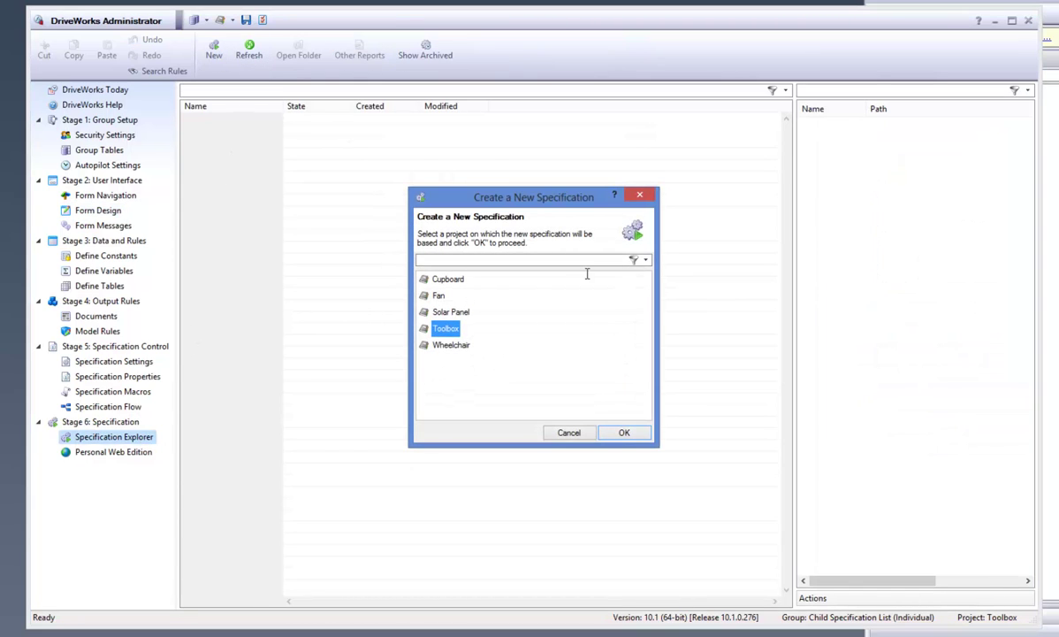
click(624, 435)
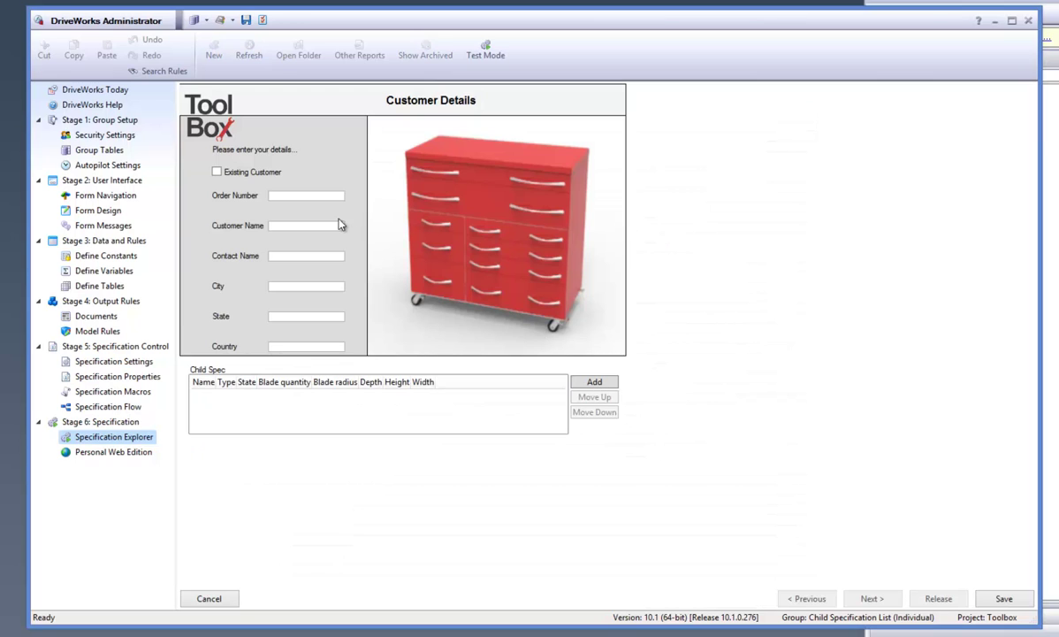
Mark the order for existing customer TT Tigers and add a new child specification
click(266, 173)
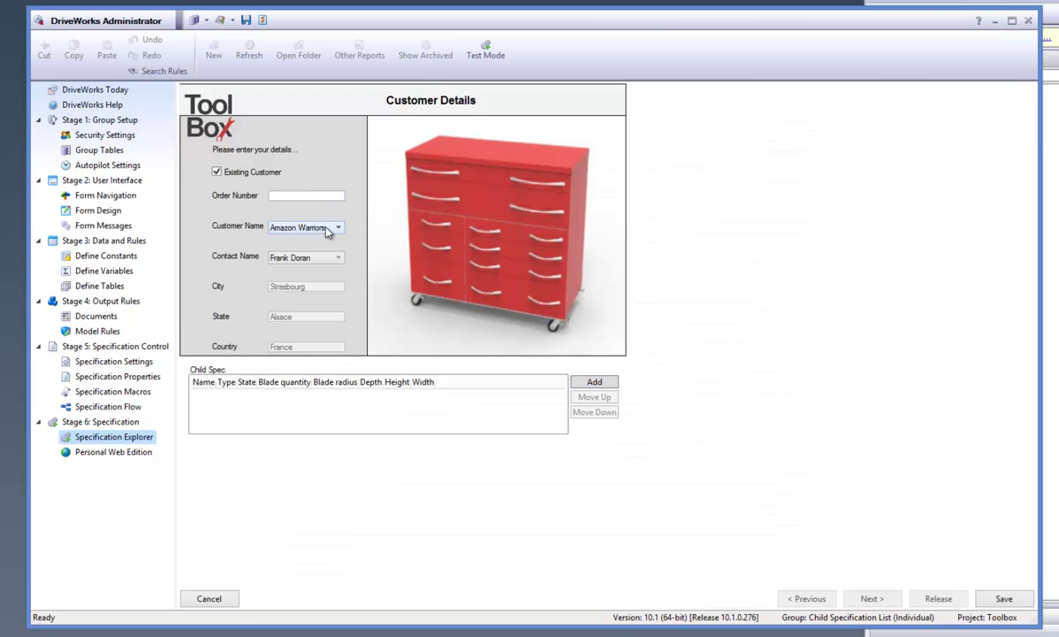
click(305, 195)
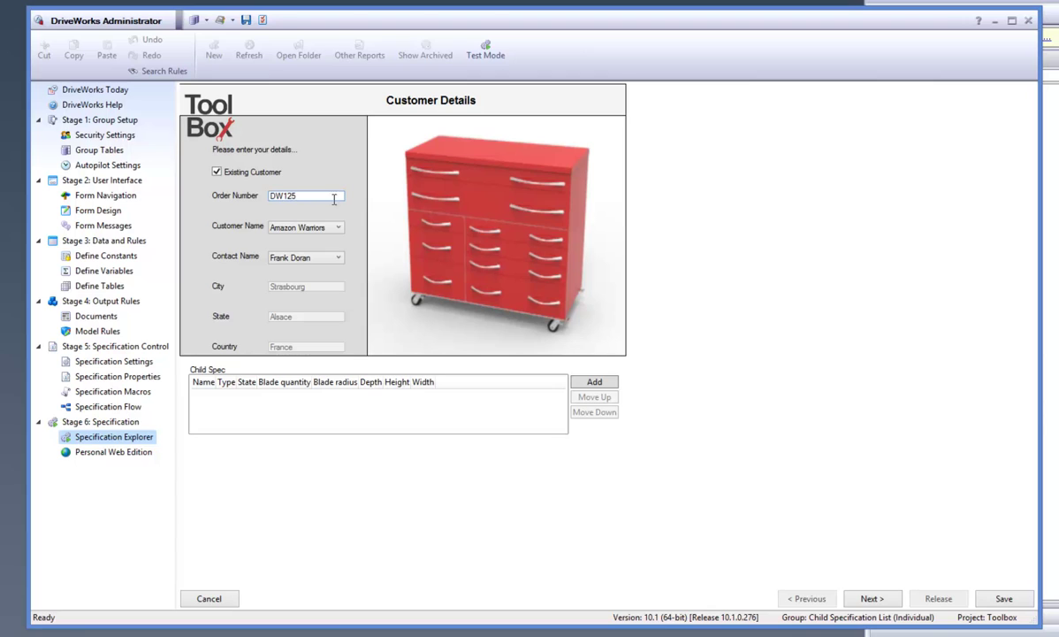
click(305, 228)
click(301, 250)
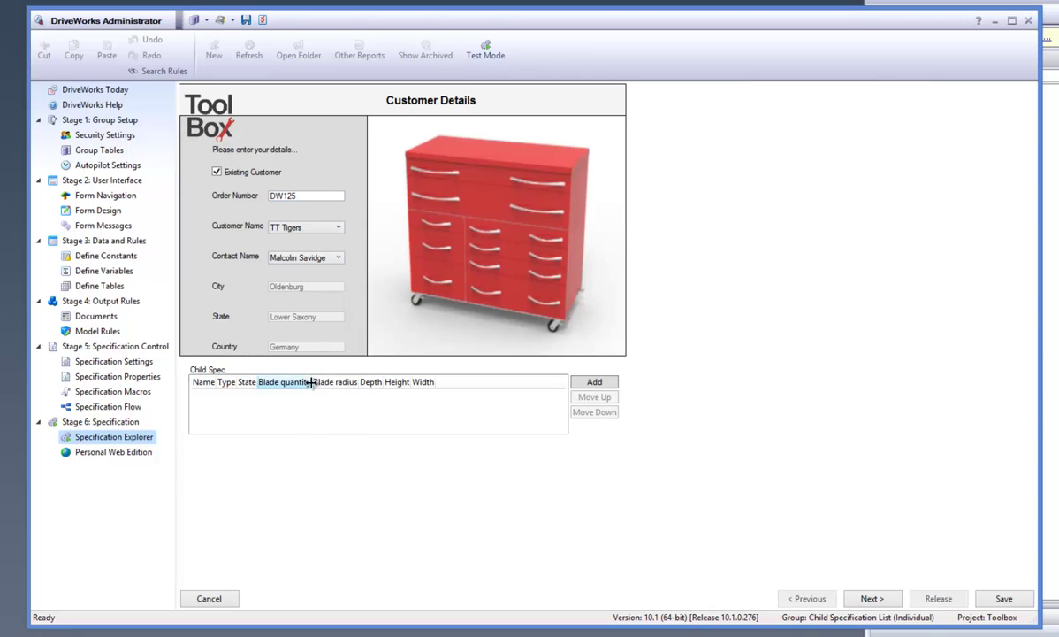
click(595, 383)
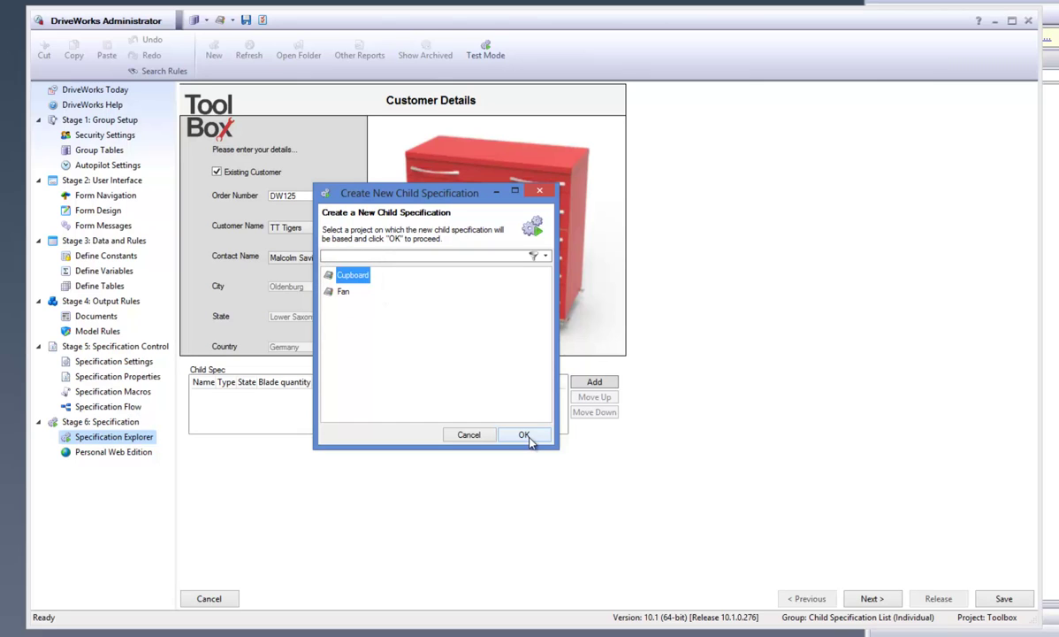
Base the child on Cupboard, fill in the quote and customer fields, and choose Sterling currency
click(526, 435)
text(D)
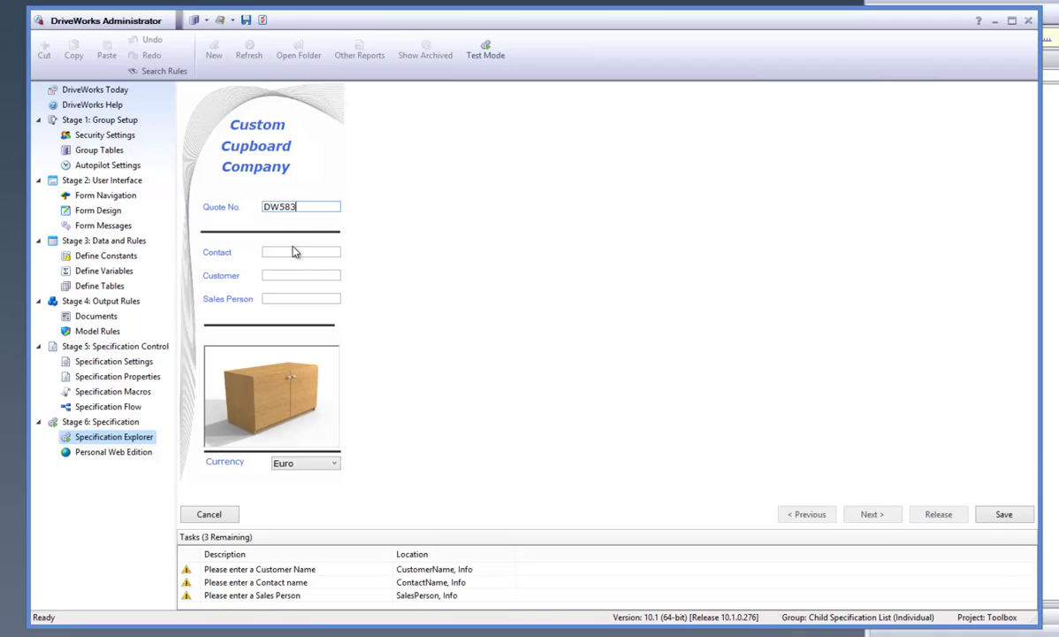
text(Daniel)
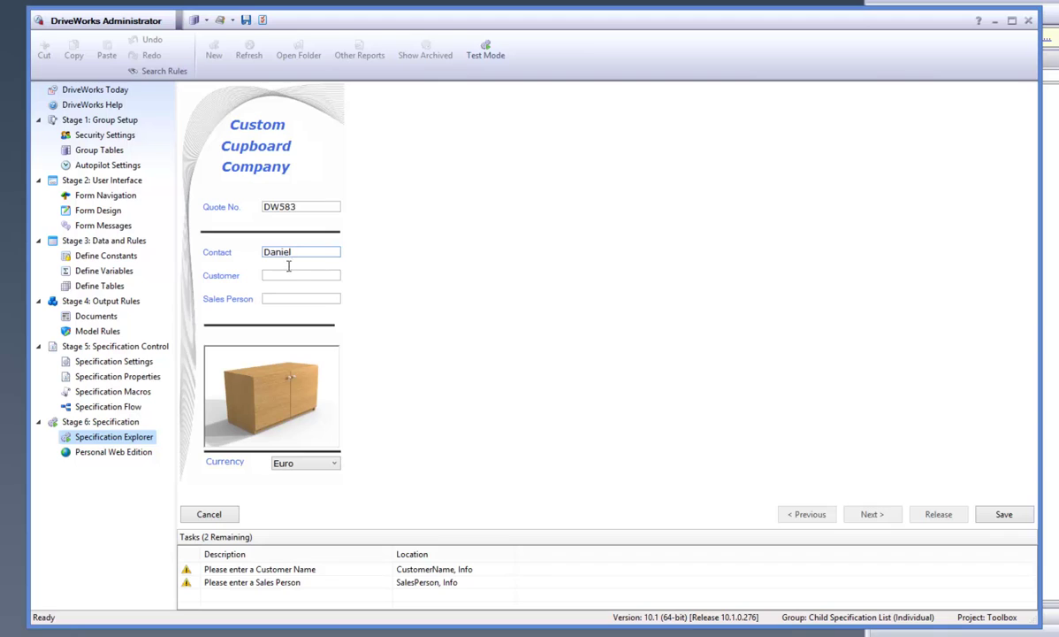
click(288, 274)
key(Tab)
text(R)
click(305, 462)
click(307, 496)
Set the cupboard height to 500 and material to Oak, then finish the specification
click(854, 513)
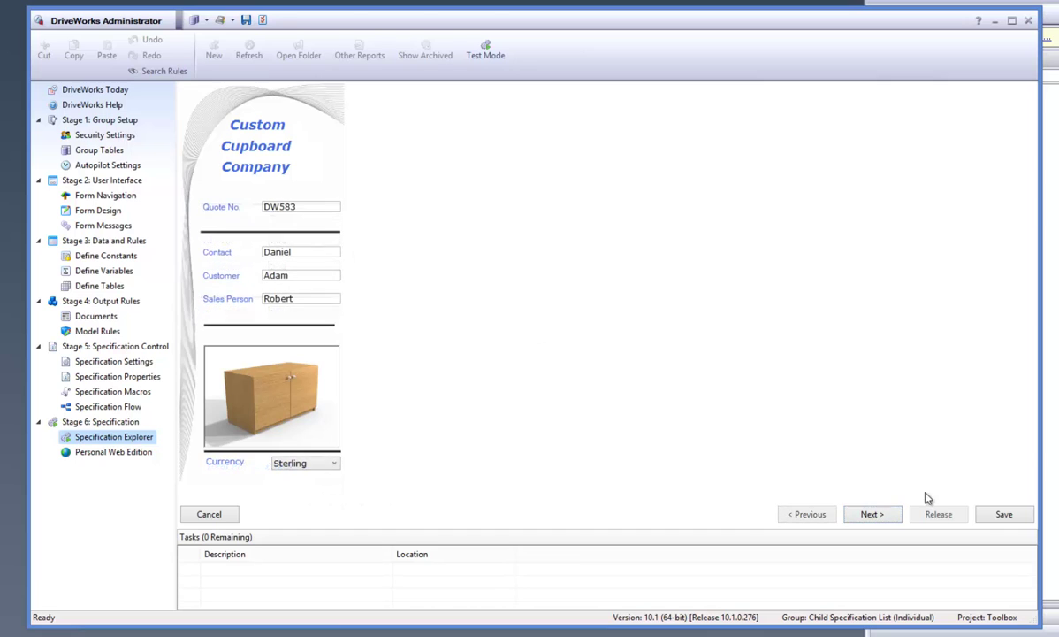
click(871, 514)
double_click(282, 214)
text(500)
click(891, 518)
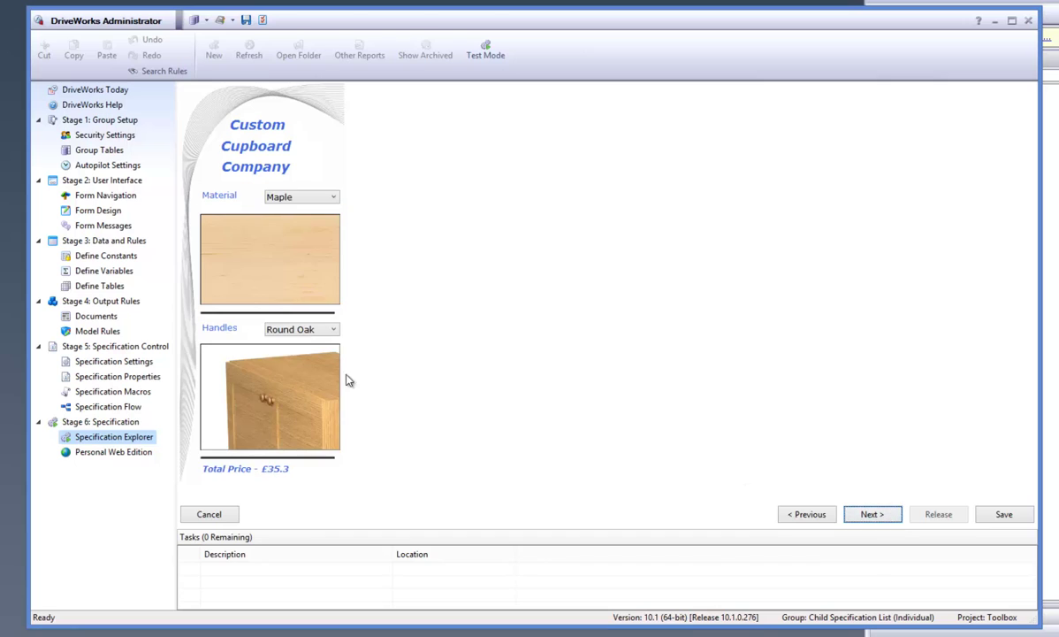
click(287, 197)
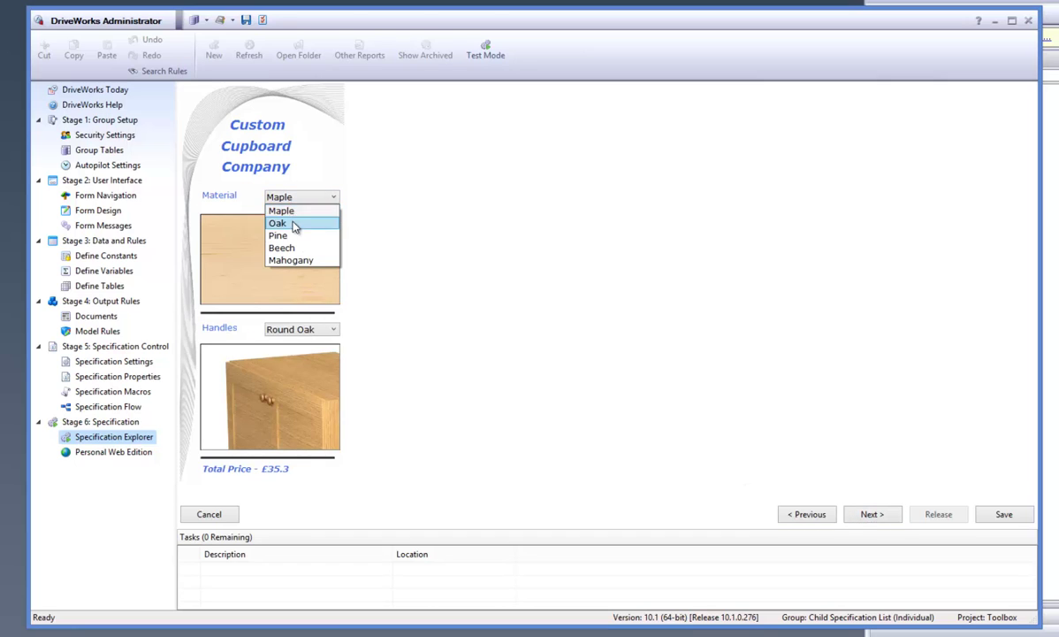
click(325, 221)
click(887, 517)
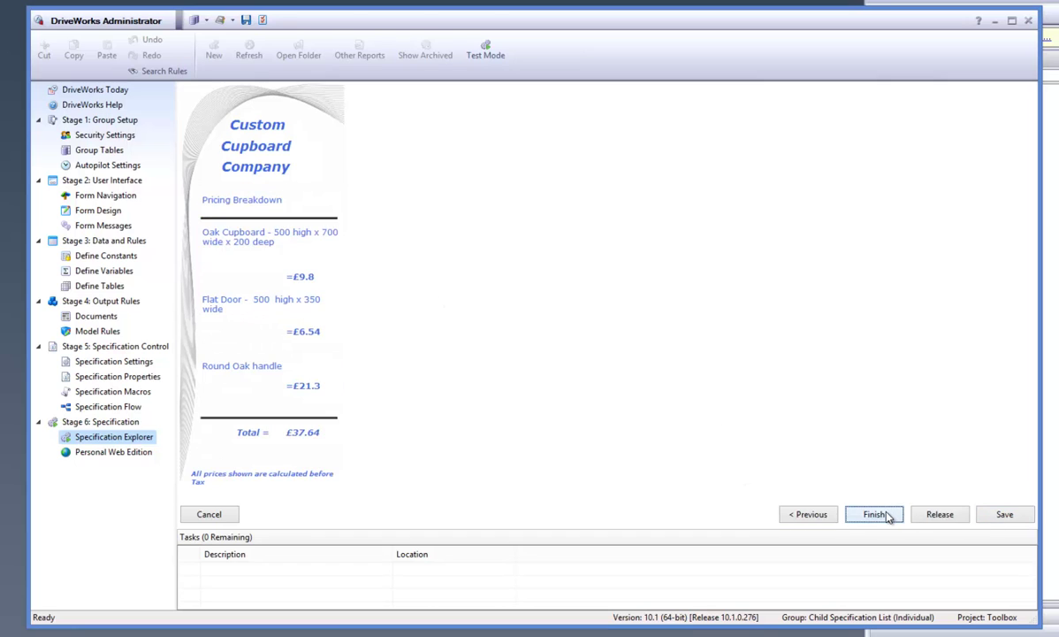
click(876, 514)
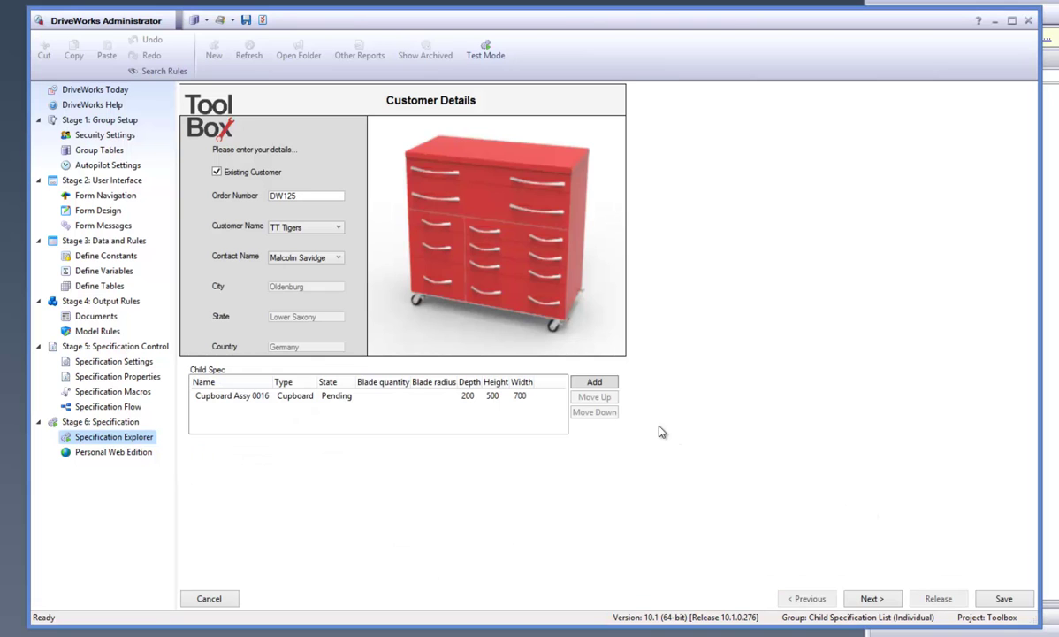
Widen the State and Blade radius columns, then finish the desk fan child with 2 blades, radius 220
drag(357, 382, 363, 381)
drag(468, 381, 475, 382)
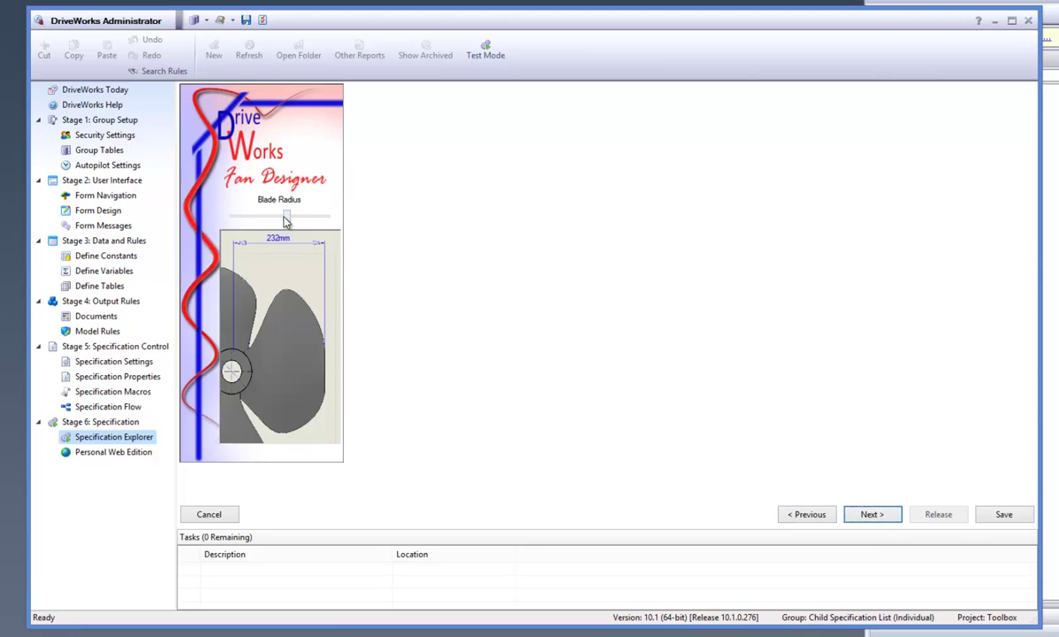
click(868, 515)
click(872, 515)
click(874, 514)
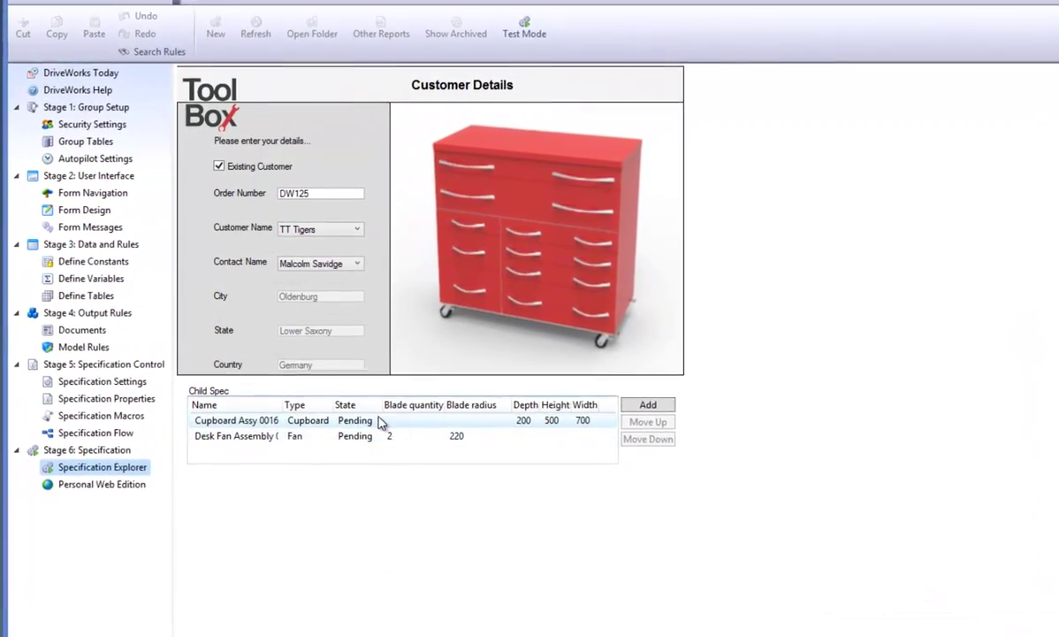
Review the Cupboard Assy 0016 and desk fan child specification rows in the list
click(347, 411)
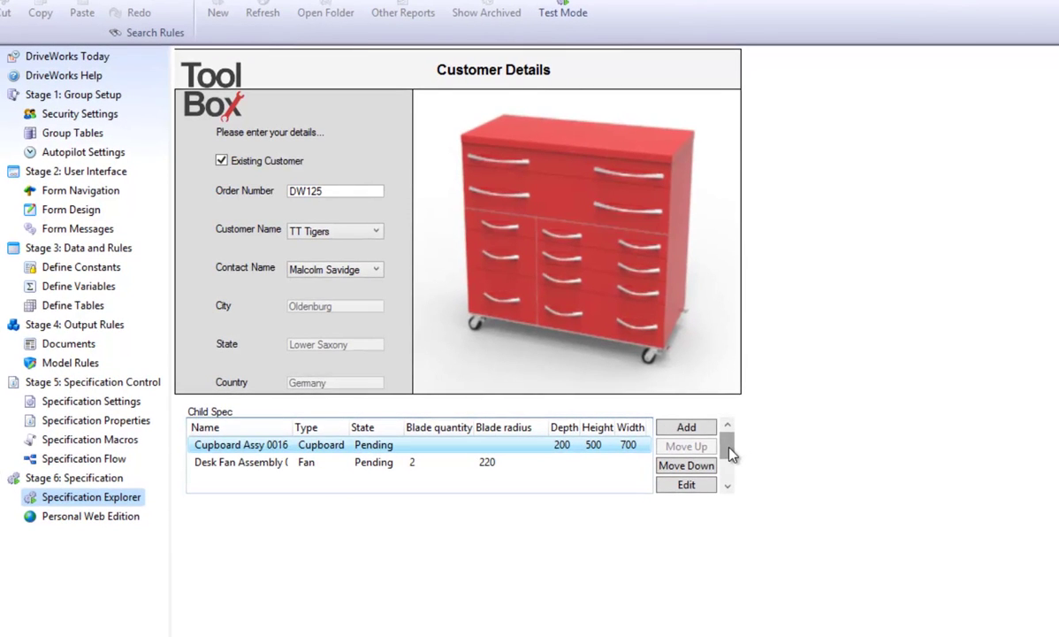
mouse_move(731, 453)
mouse_down()
mouse_move(730, 478)
mouse_move(753, 462)
mouse_move(750, 449)
mouse_up()
click(362, 474)
click(382, 469)
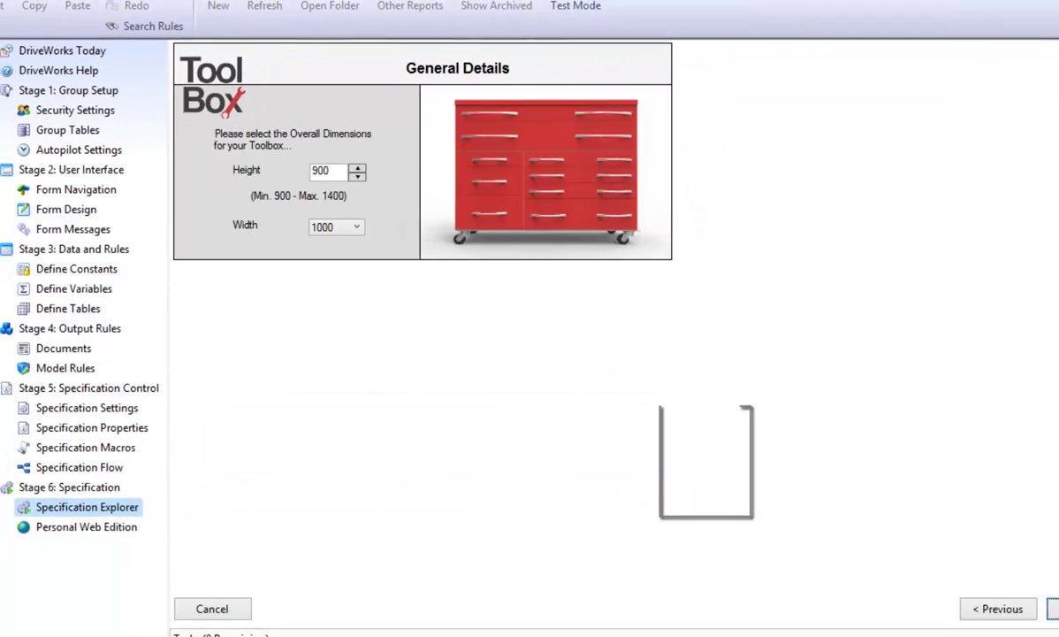
Raise the toolbox height to 1100 and leave the width choice unchanged
click(358, 167)
click(331, 175)
click(325, 224)
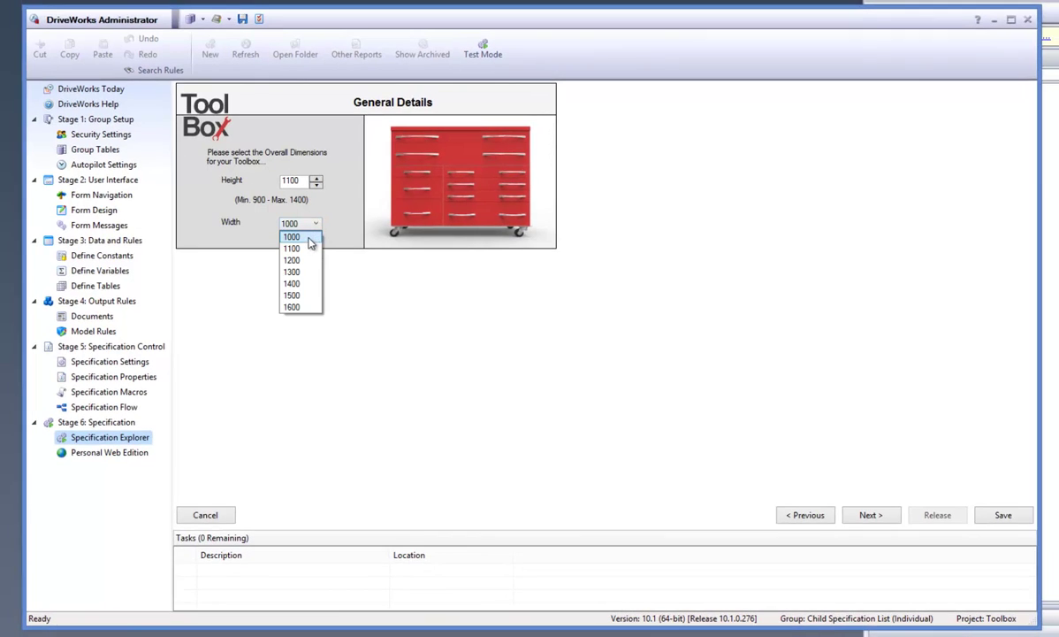
key(Escape)
Turn off equal-size left drawers, make the 300 bottom drawer driving, and finish the specification
click(870, 515)
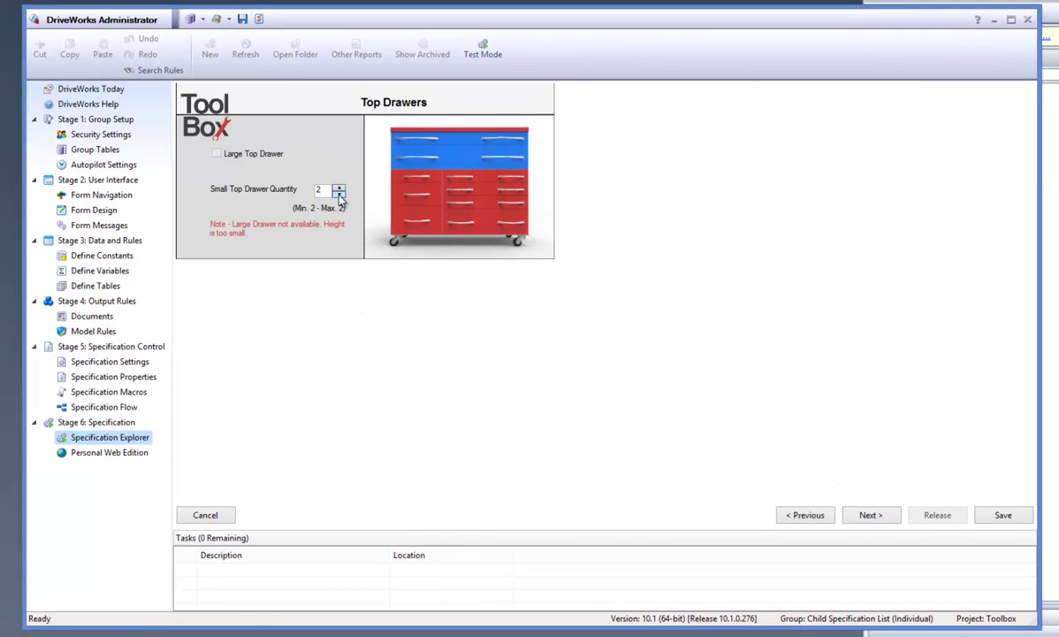
click(874, 515)
click(874, 515)
click(272, 199)
click(330, 223)
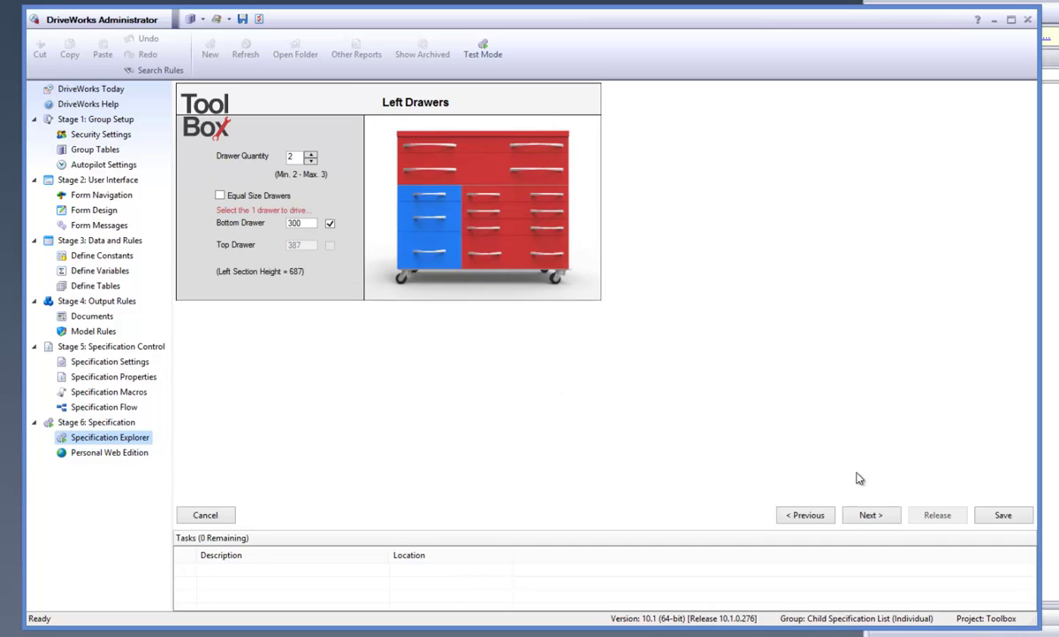
click(876, 515)
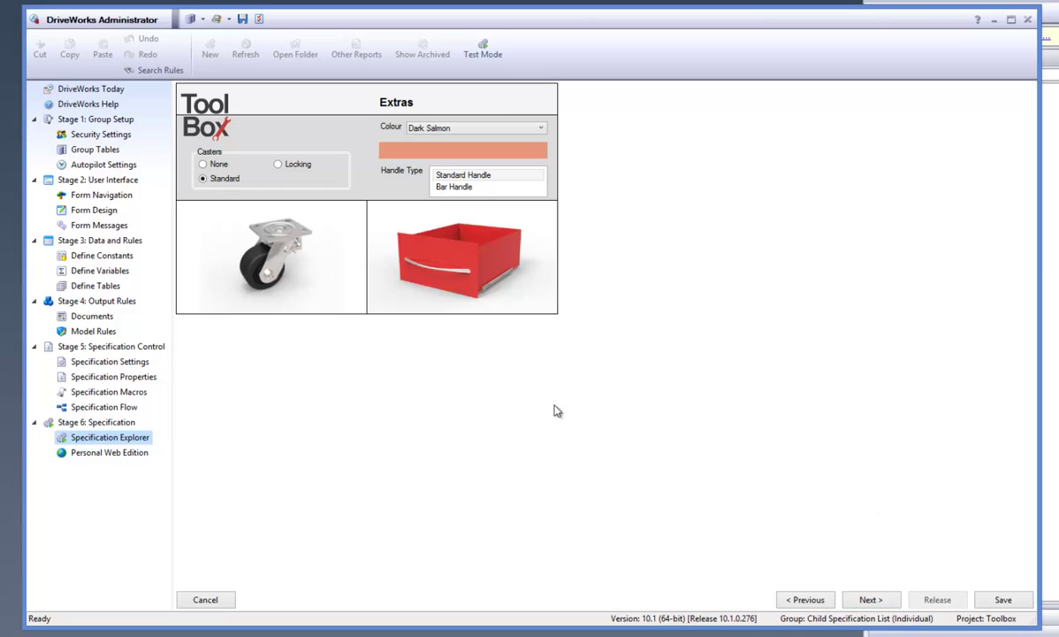
click(870, 600)
click(873, 601)
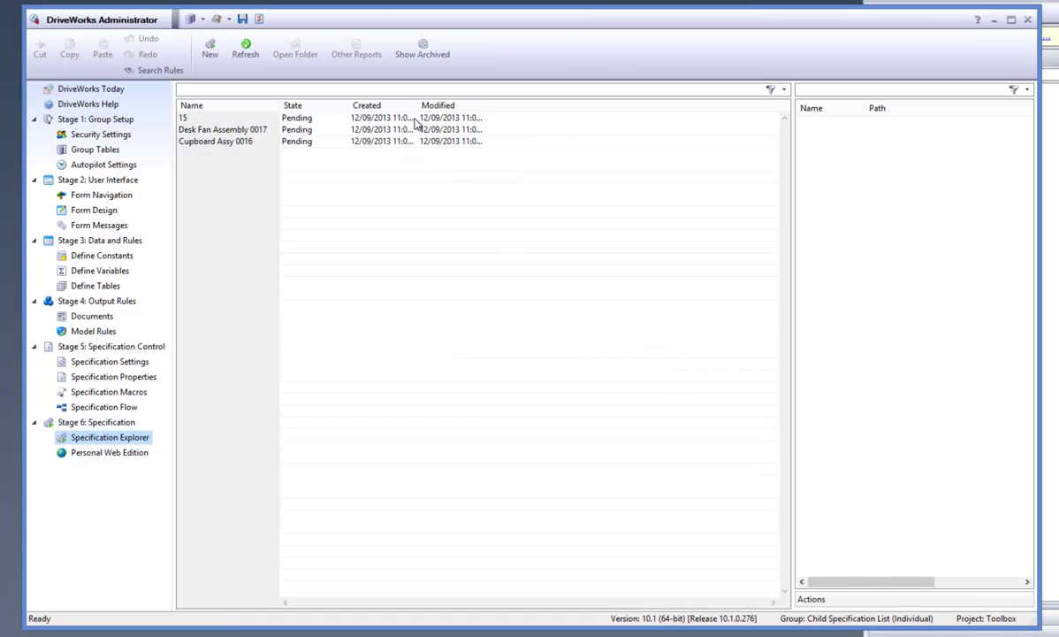
Widen the Modified and Created columns to show full timestamps and browse each specification's files
double_click(486, 105)
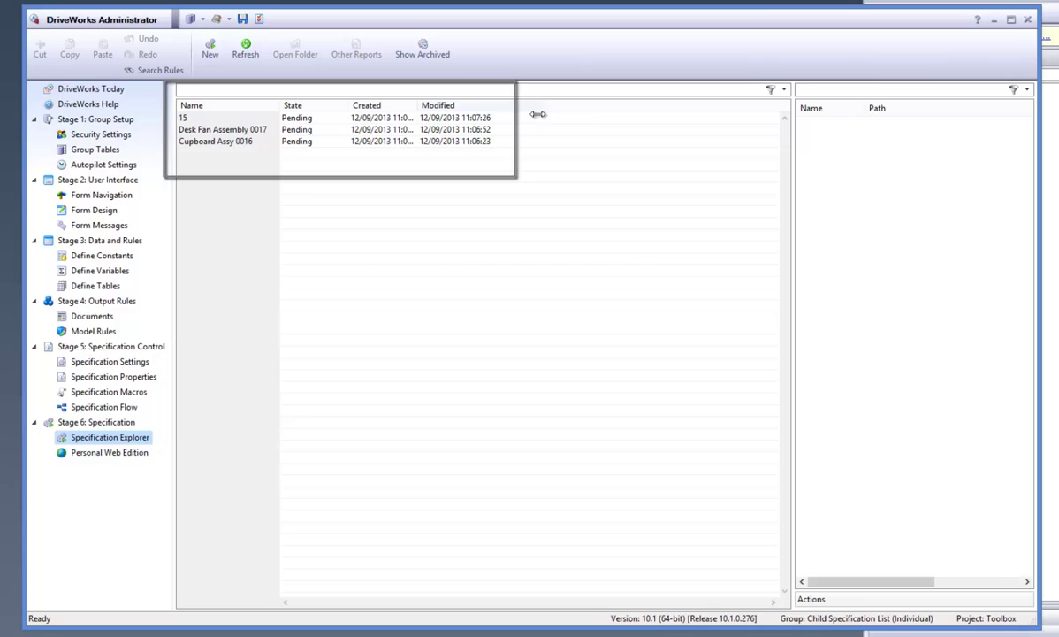
double_click(419, 105)
click(311, 118)
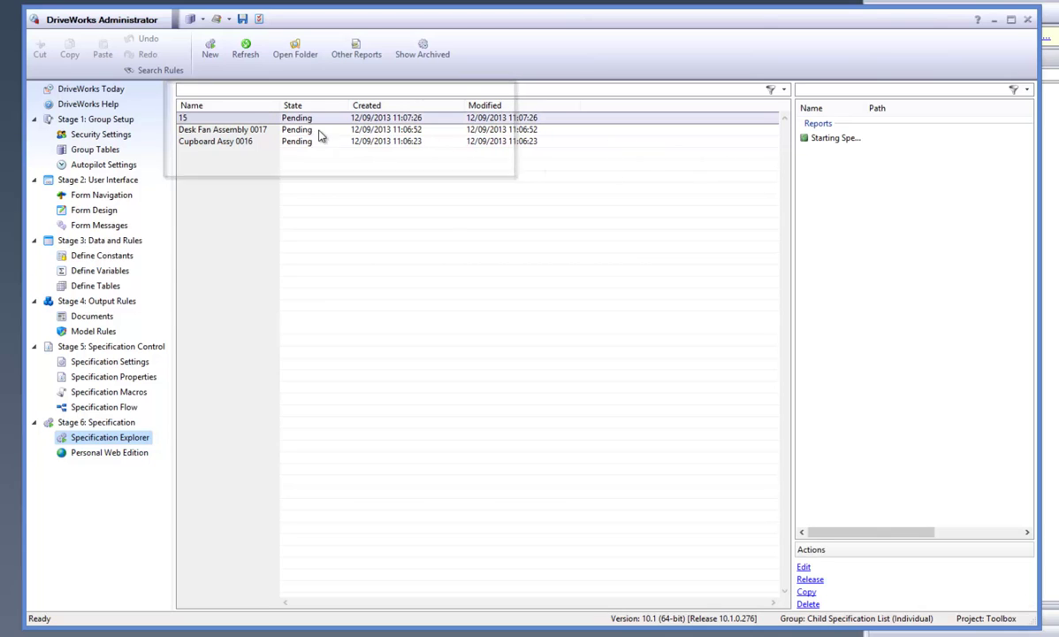
click(309, 131)
click(311, 143)
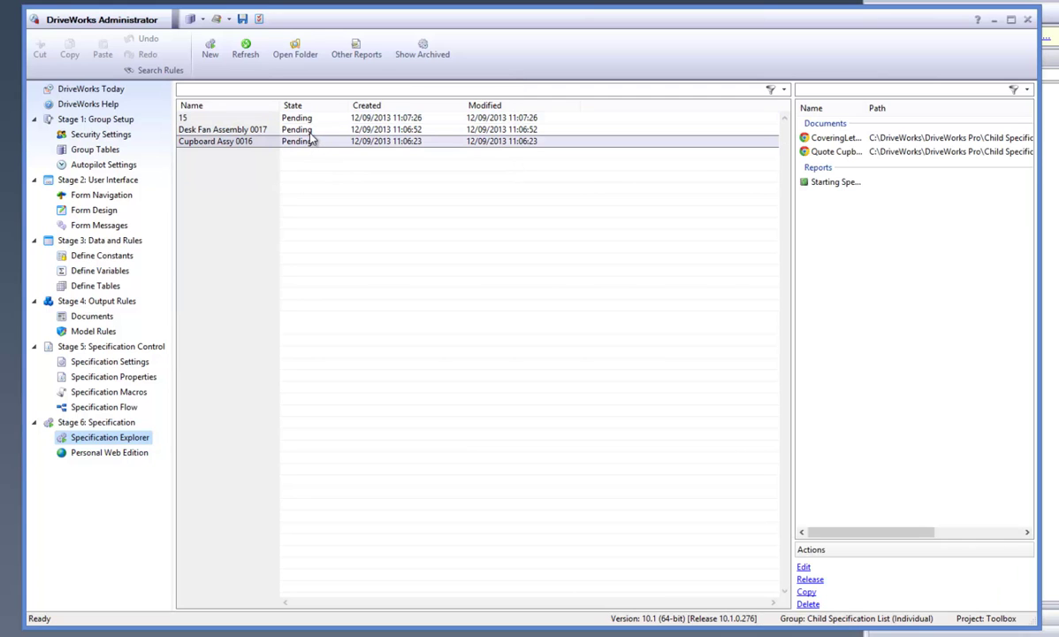
click(311, 134)
Open Cupboard Assy 0016's CoveringLetter document in the web browser
click(311, 144)
click(865, 139)
double_click(853, 152)
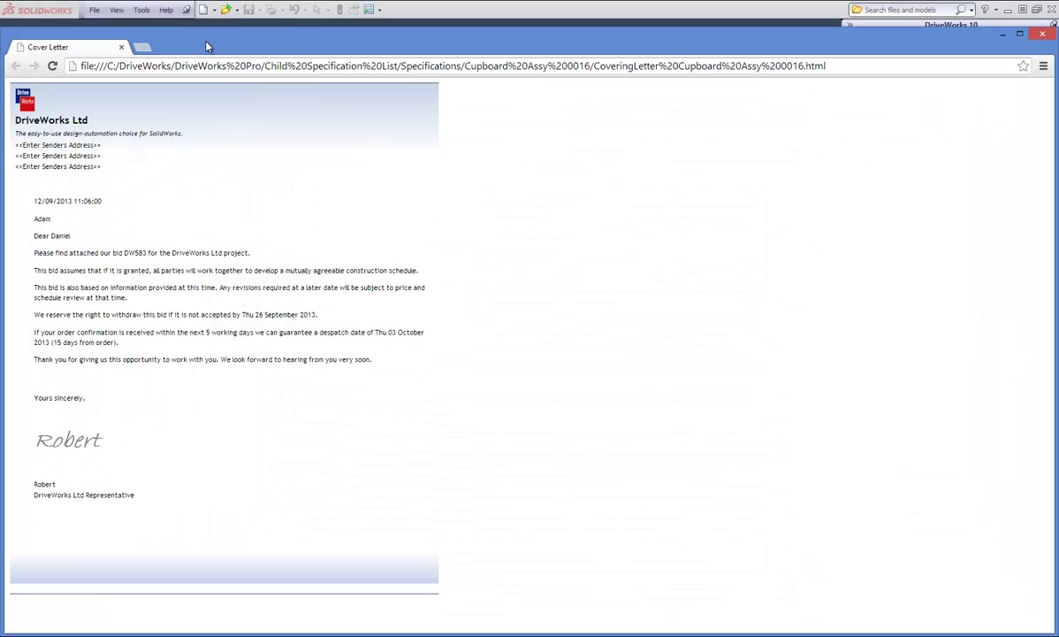
click(121, 47)
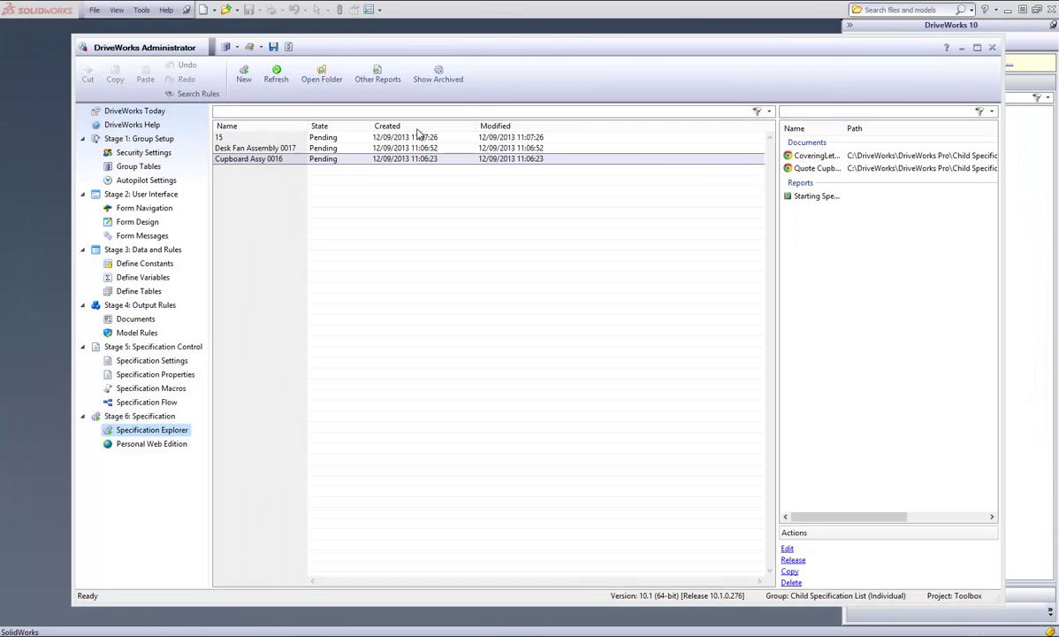